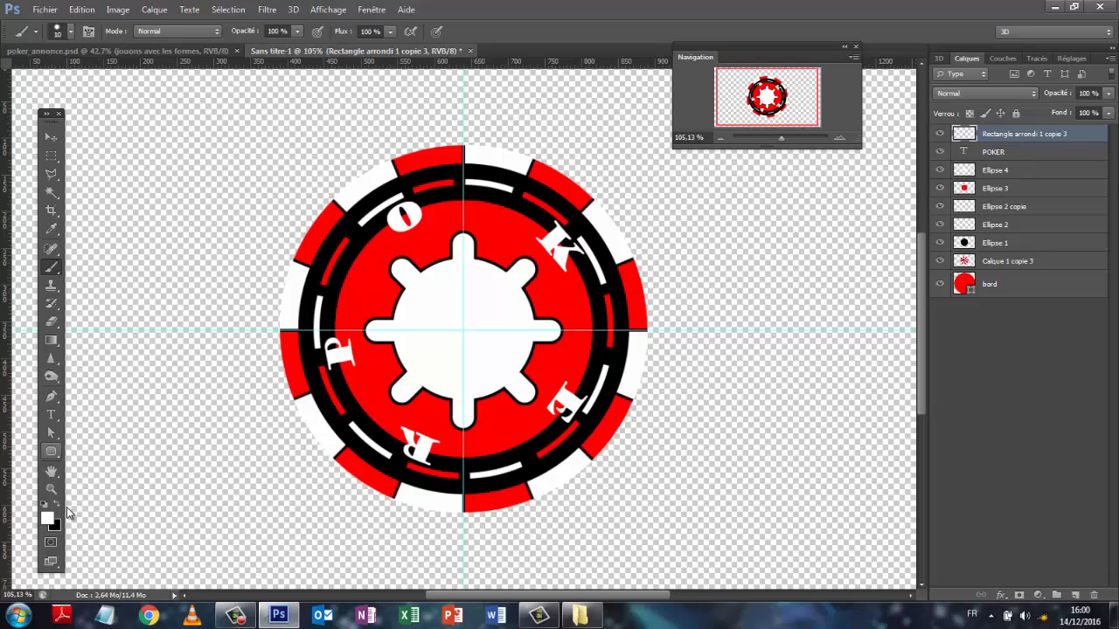
Draw a white star custom shape with a black dashed outline, about 125 by 138 px, from the chip's centre on its own layer.
drag(51, 452, 113, 517)
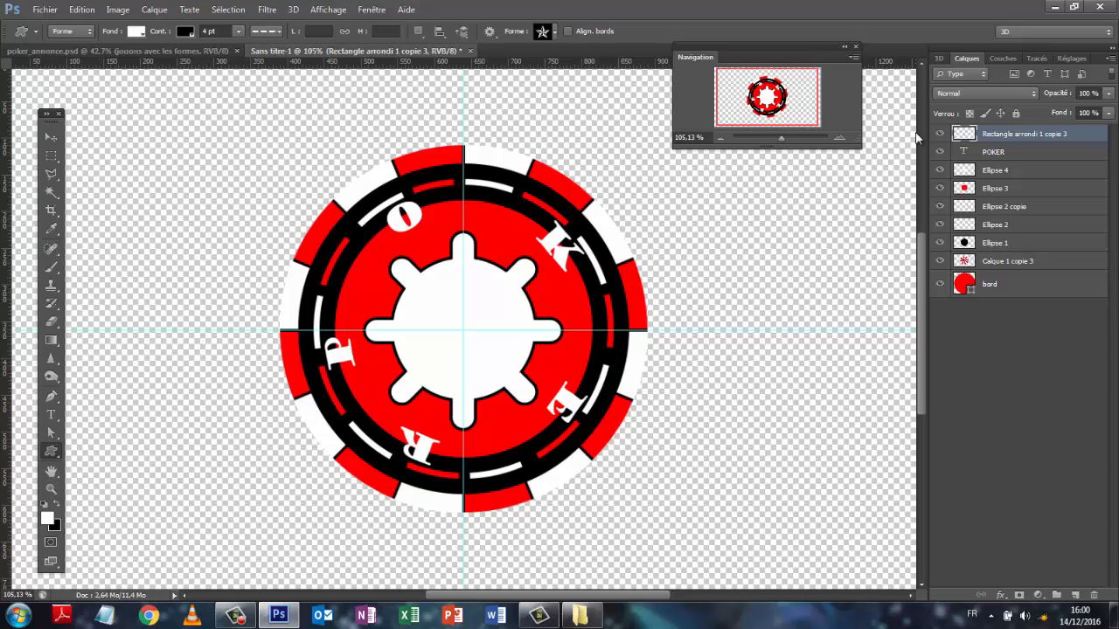
click(1065, 498)
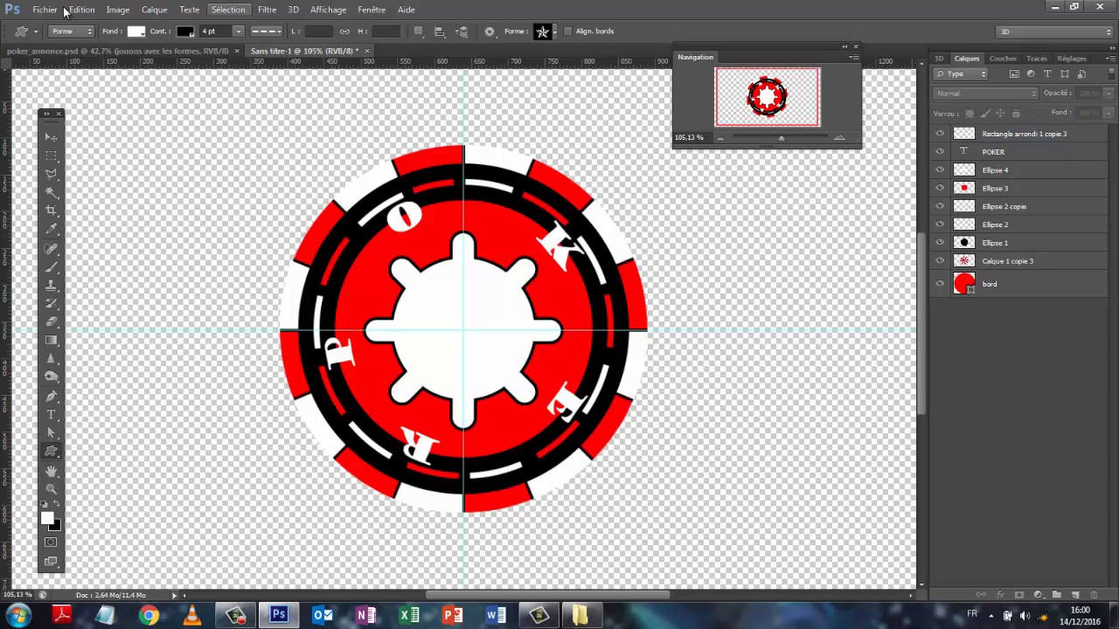
click(544, 33)
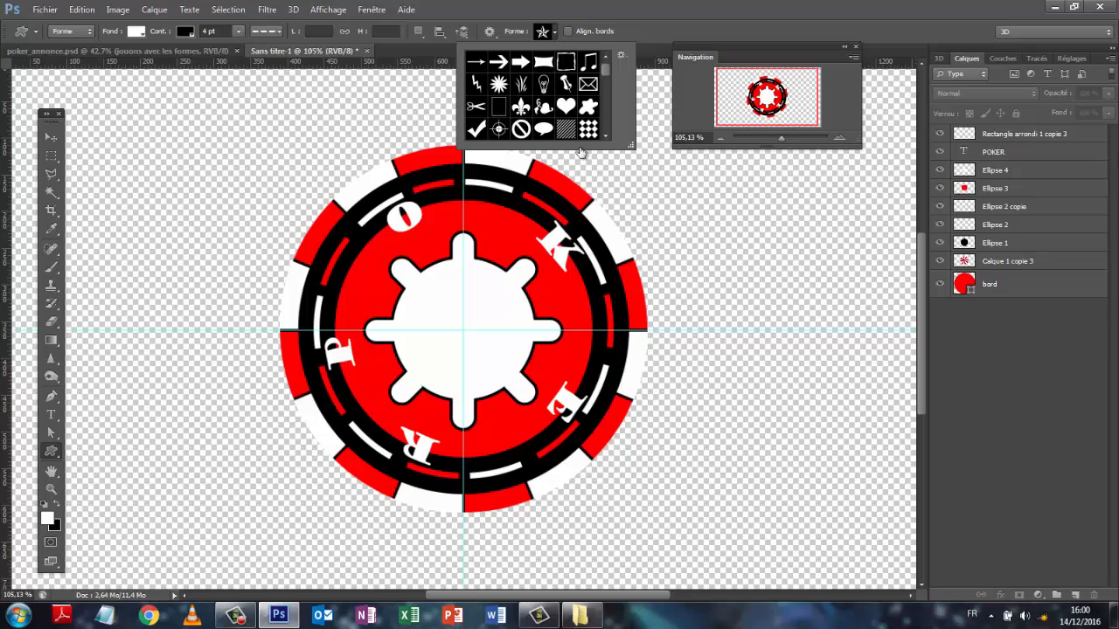
click(622, 55)
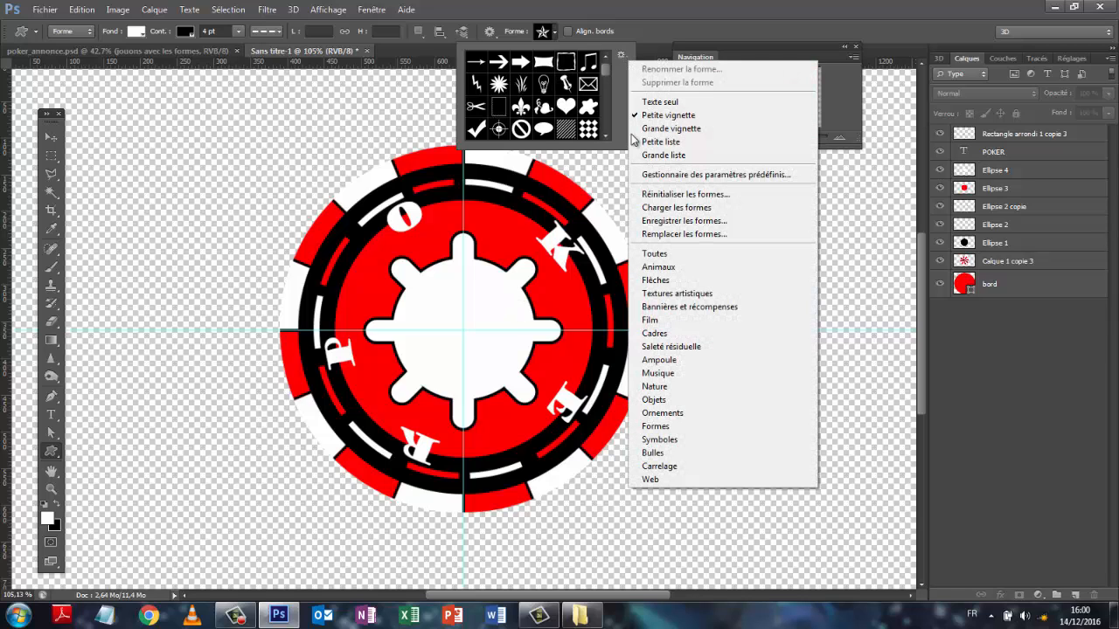
click(621, 75)
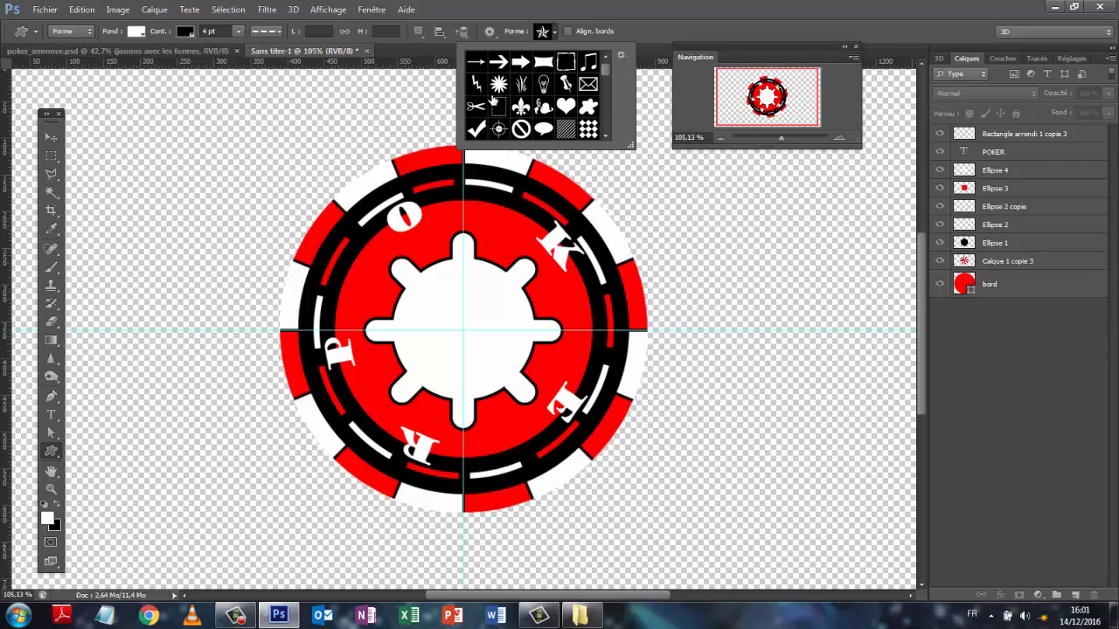
click(542, 33)
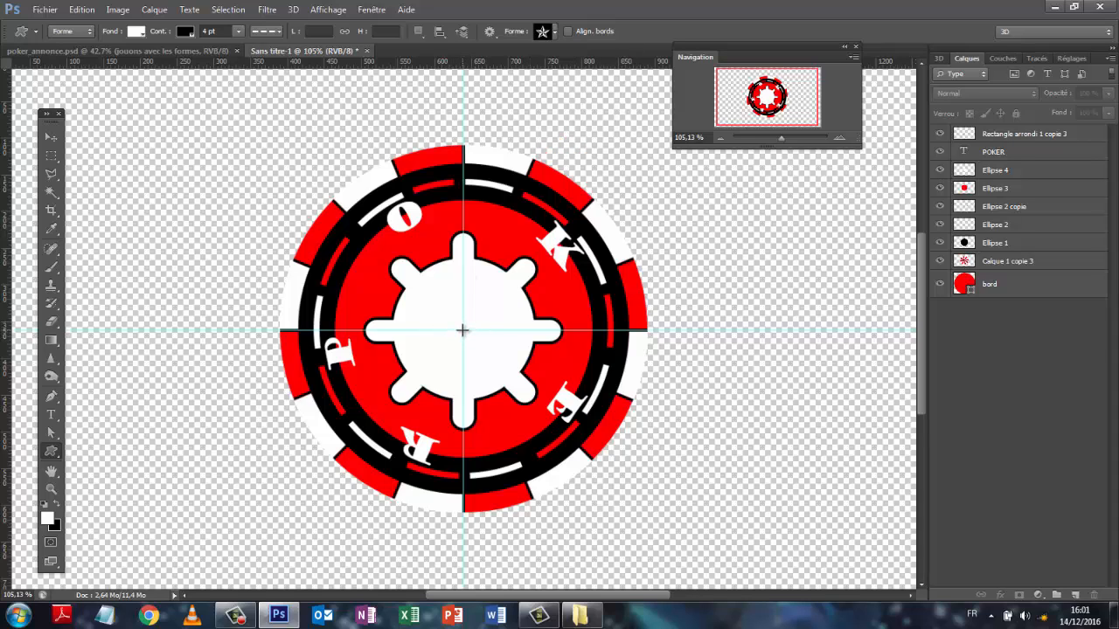
drag(462, 330, 554, 230)
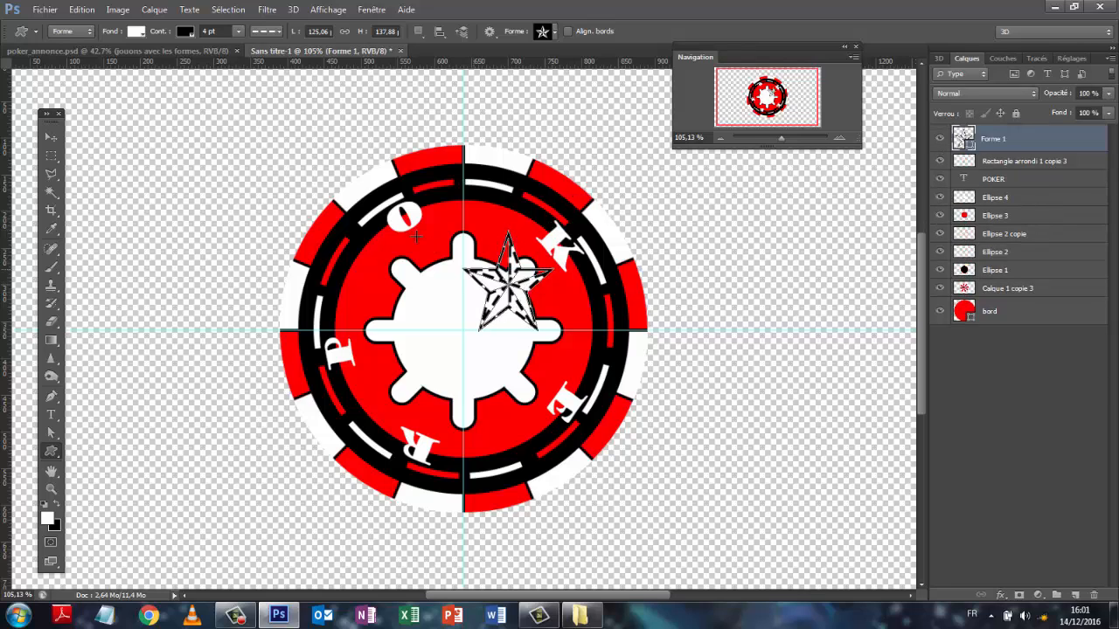
Move the star onto the middle of the chip's white hub and rasterize the Forme 1 layer.
click(50, 137)
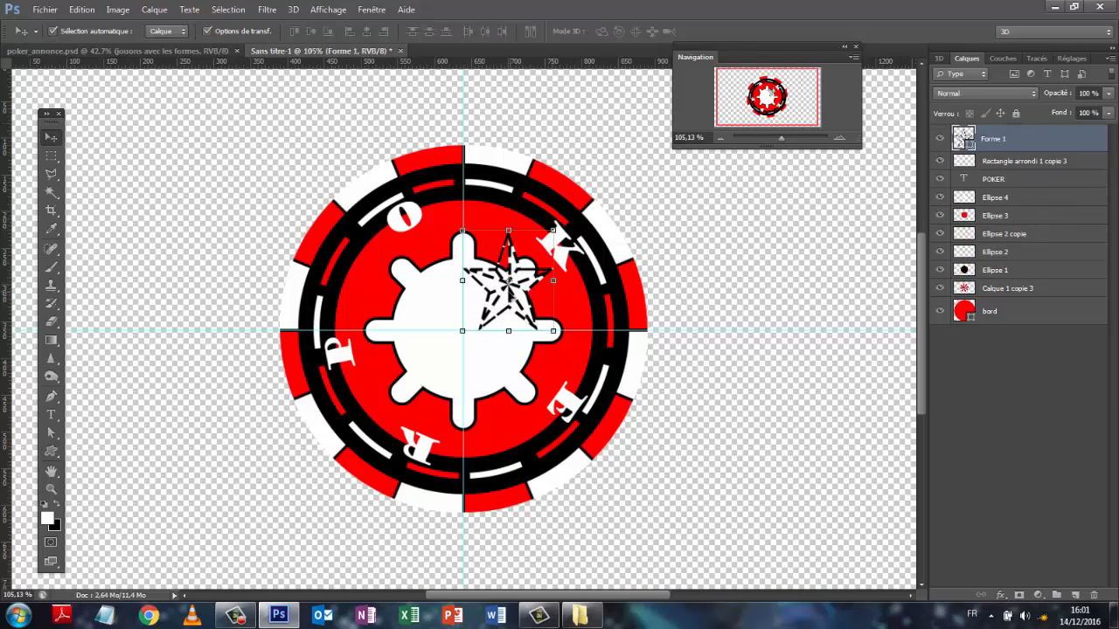
drag(529, 258, 480, 308)
click(1040, 416)
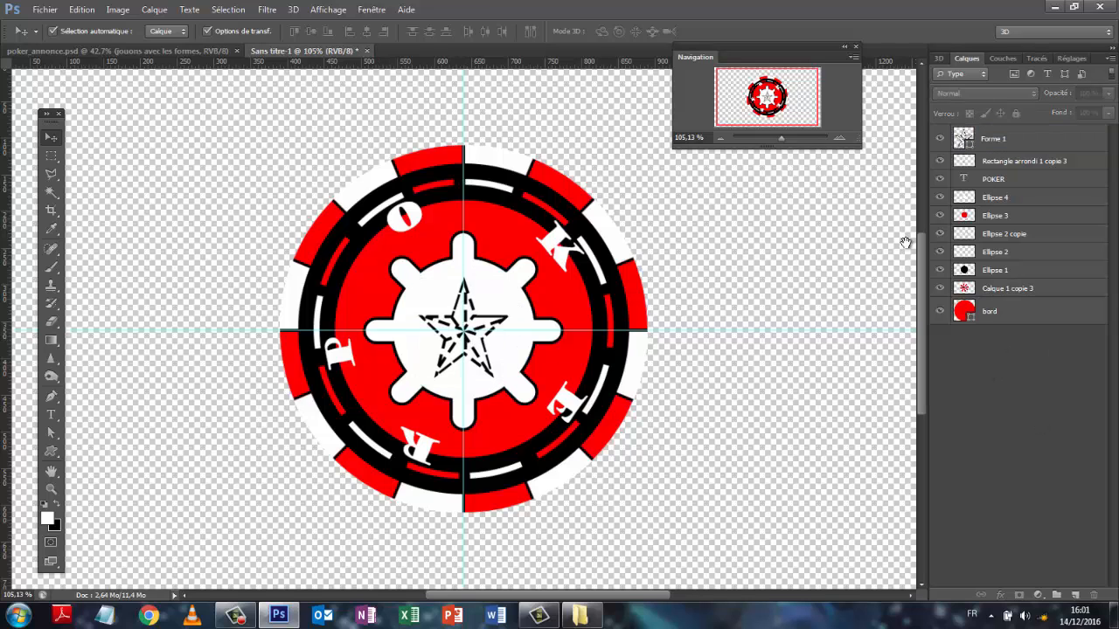
right_click(989, 141)
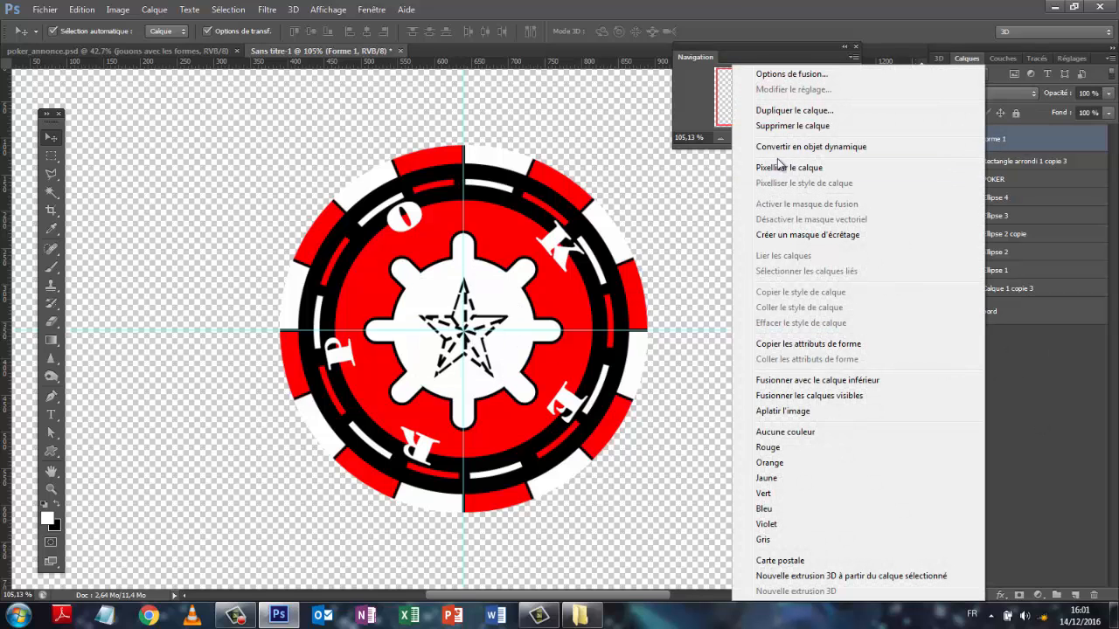
click(780, 166)
click(1012, 370)
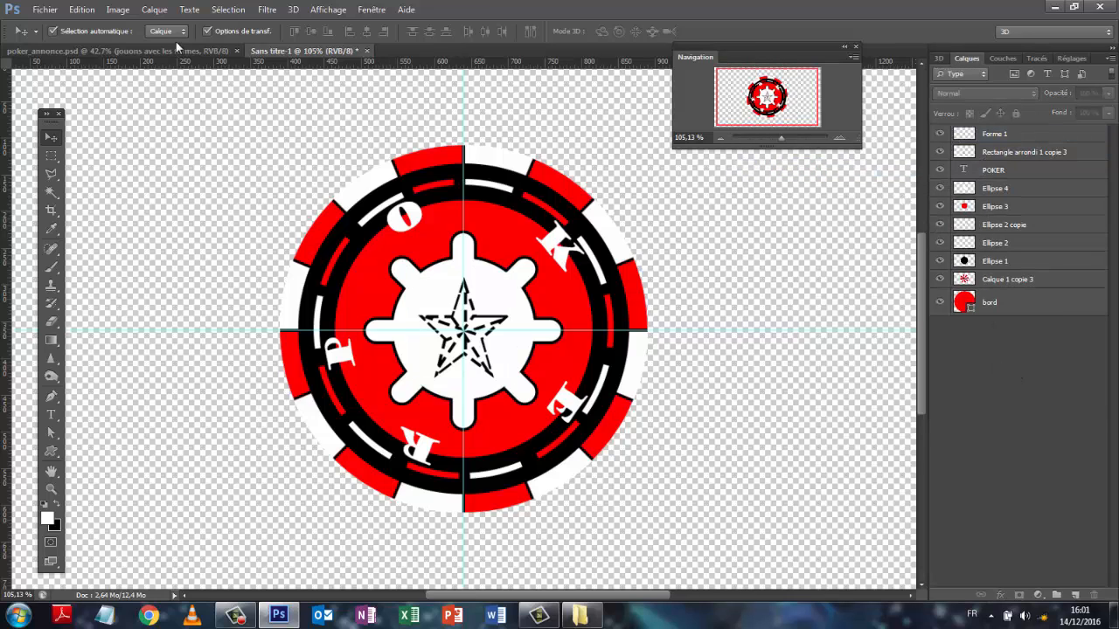
Select the whole canvas and align the Forme 1 star layer to its horizontal centre.
click(232, 12)
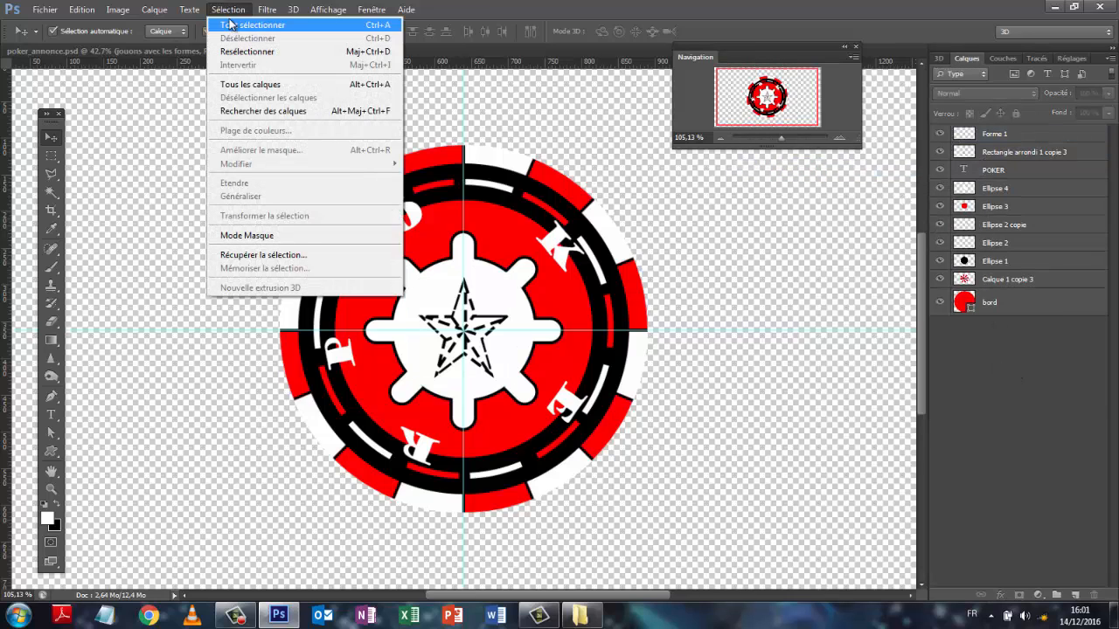
click(230, 24)
click(1021, 135)
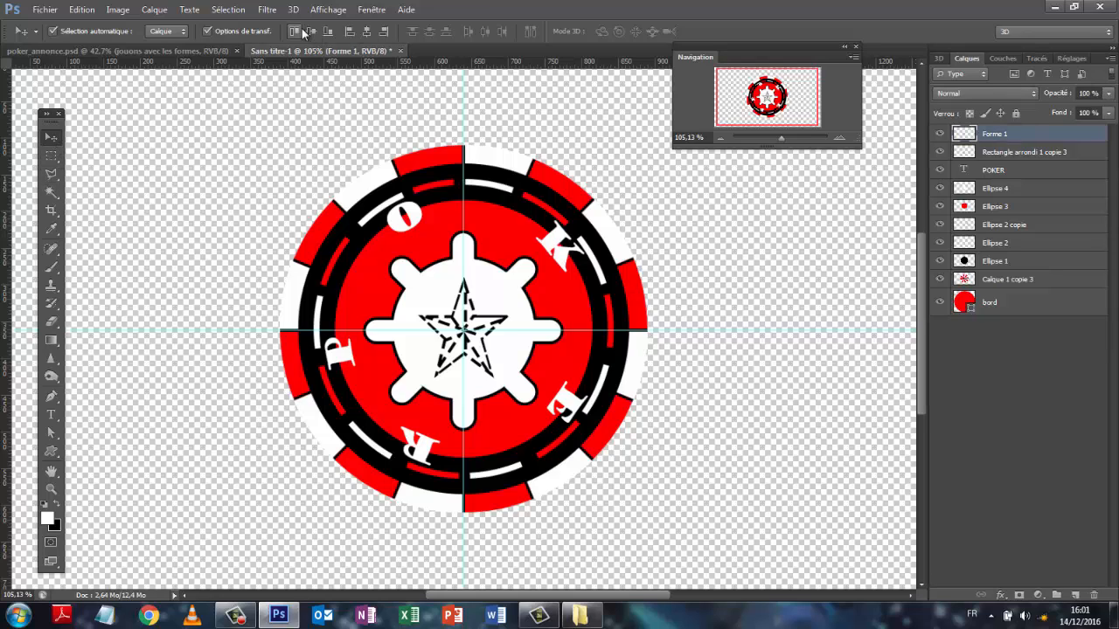
click(368, 32)
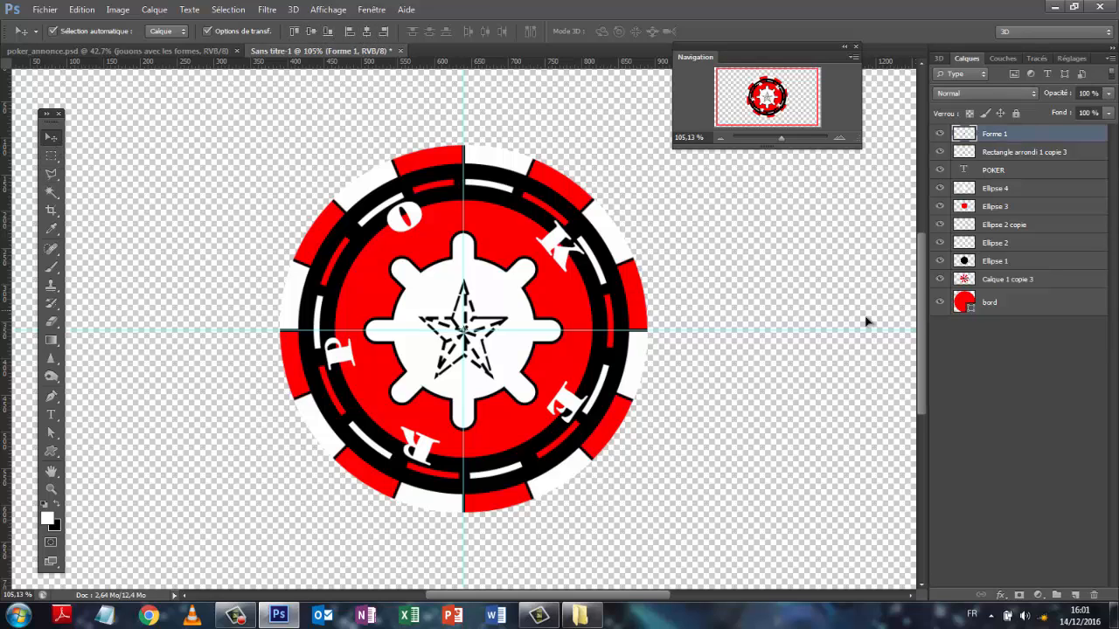
click(1021, 375)
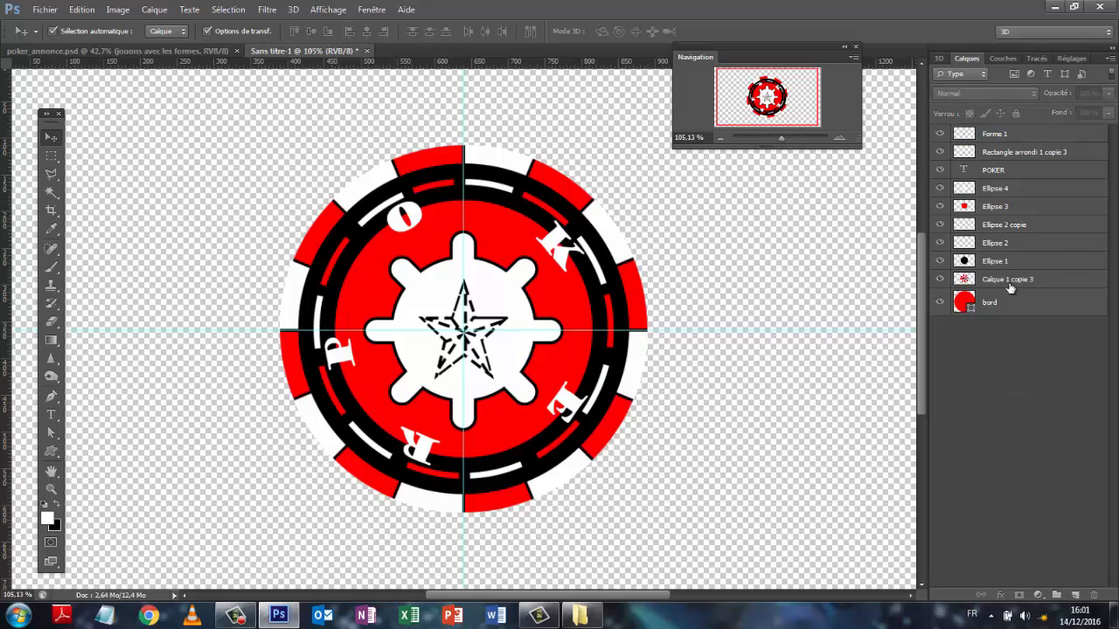
Rasterize the bord shape layer at the base of the chip.
drag(784, 137, 781, 137)
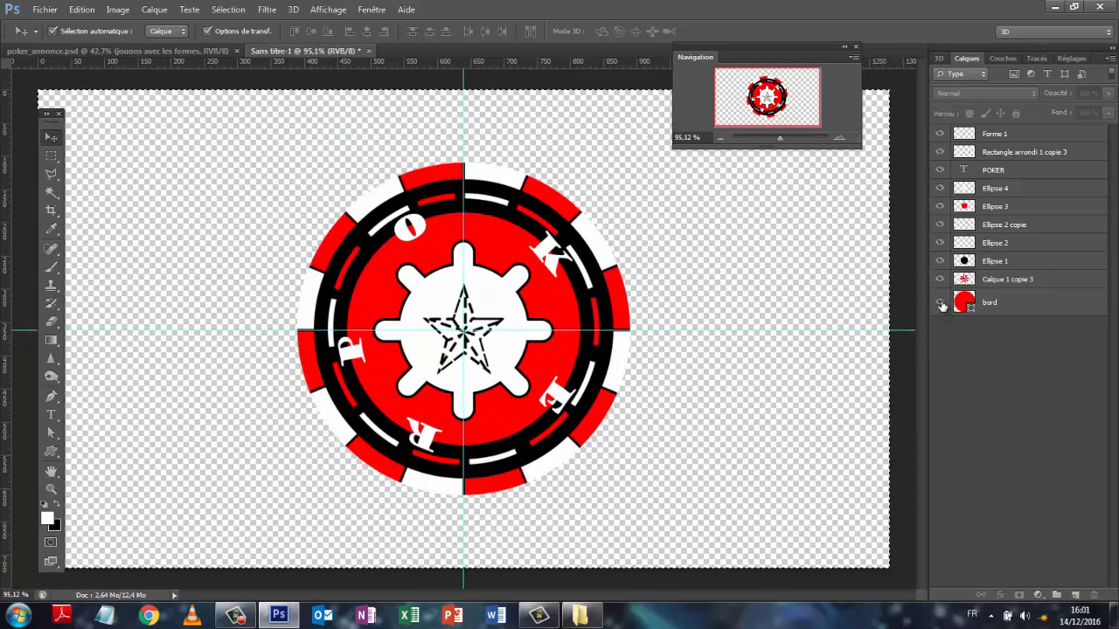
click(1001, 306)
right_click(1000, 306)
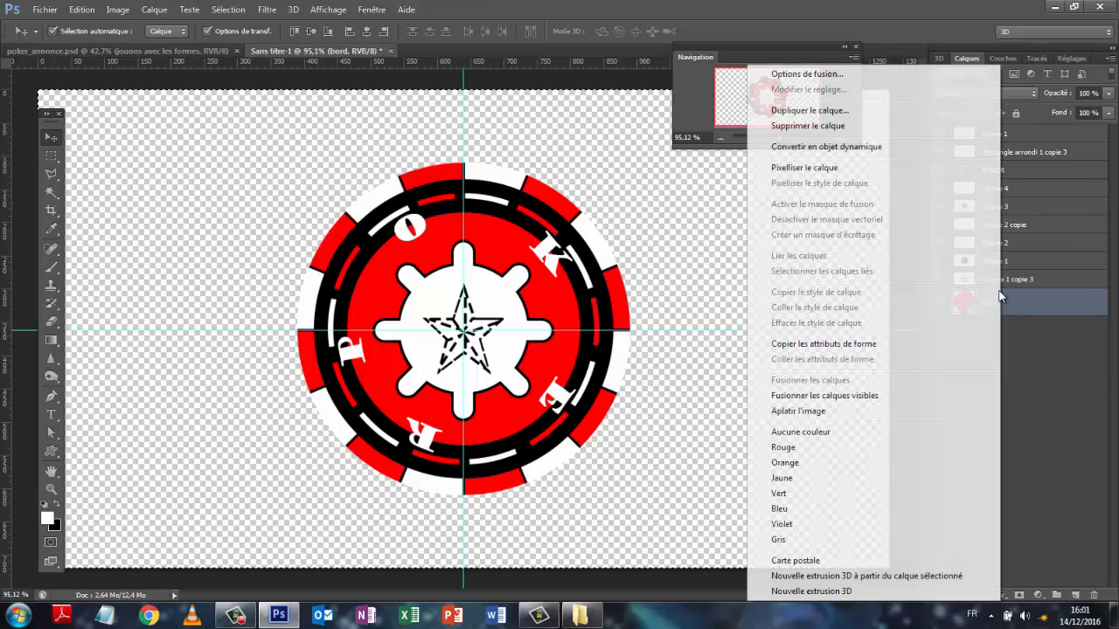
click(786, 166)
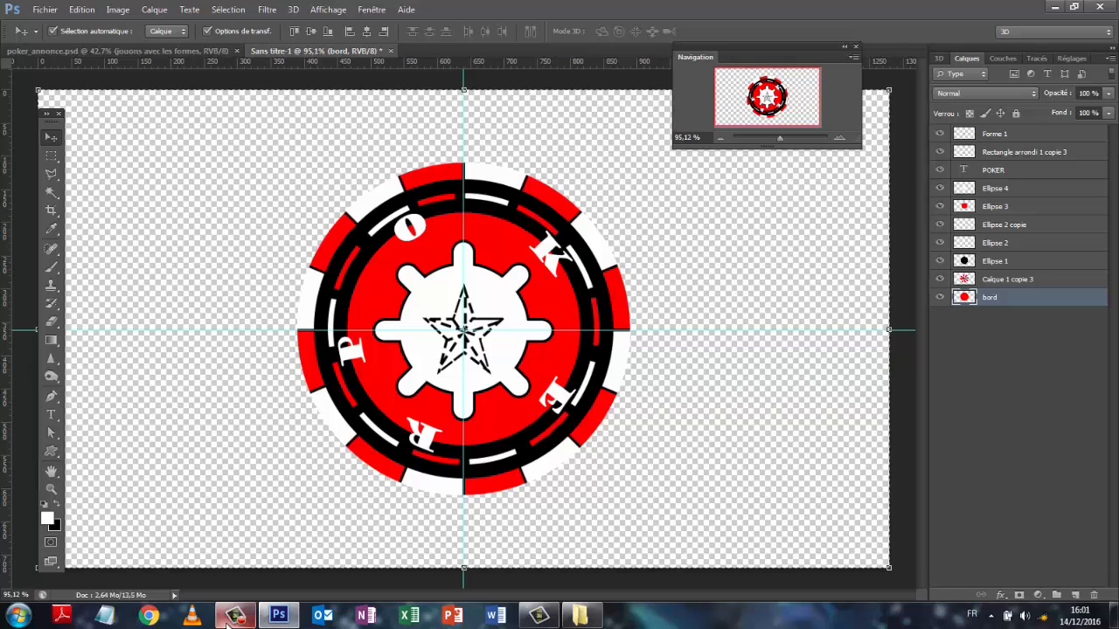
mouse_move(235, 622)
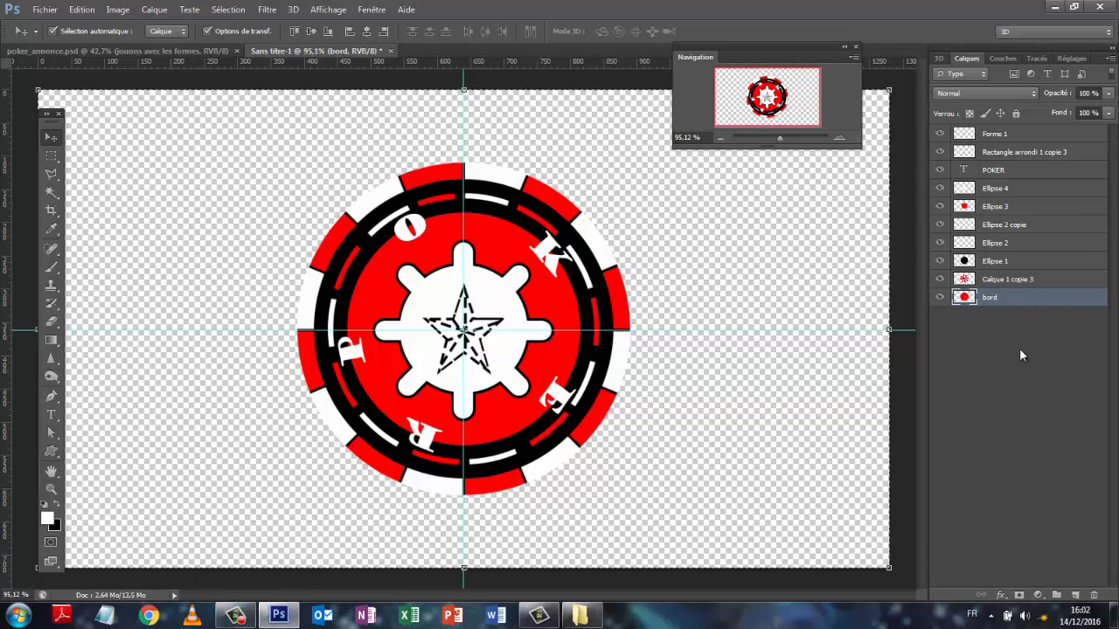
Hide the guides and other extras, and rasterize the POKER text layer.
click(329, 10)
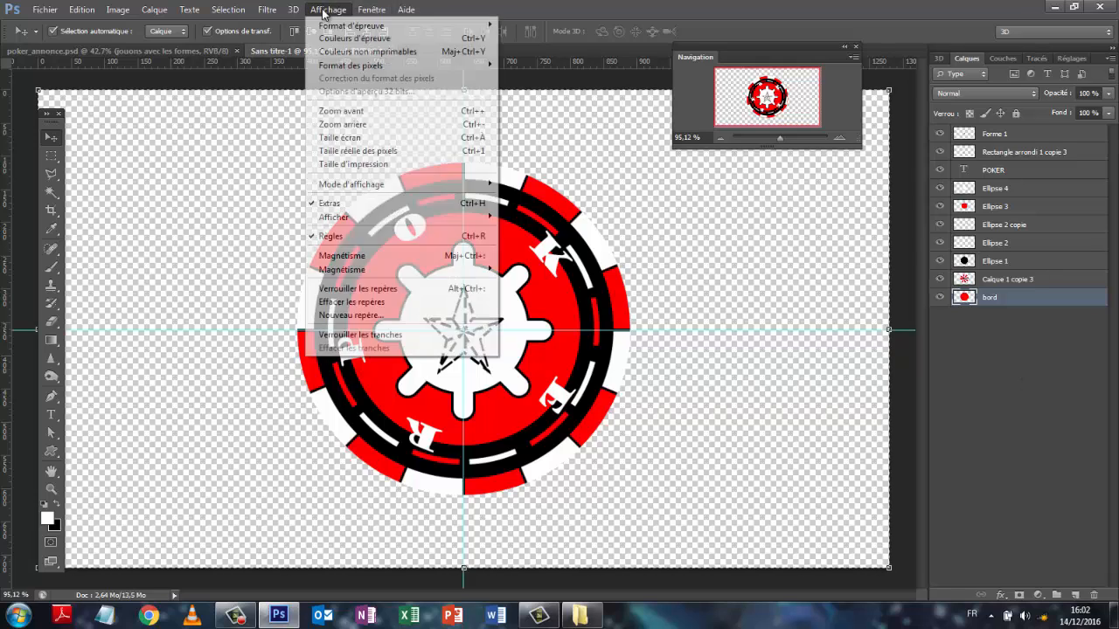
click(329, 203)
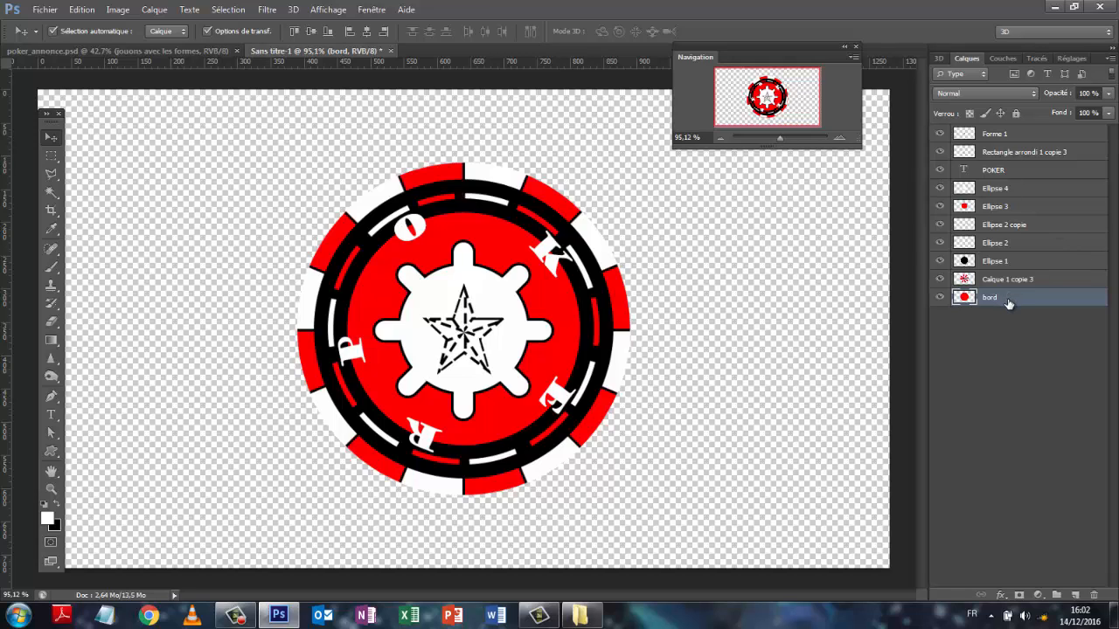
right_click(1019, 176)
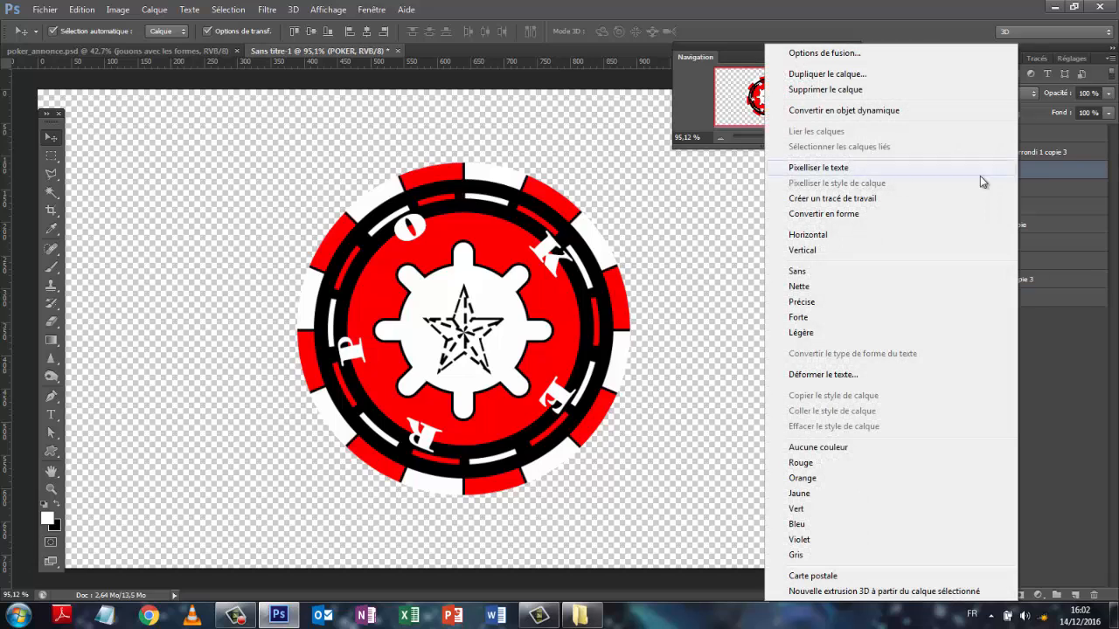
click(811, 168)
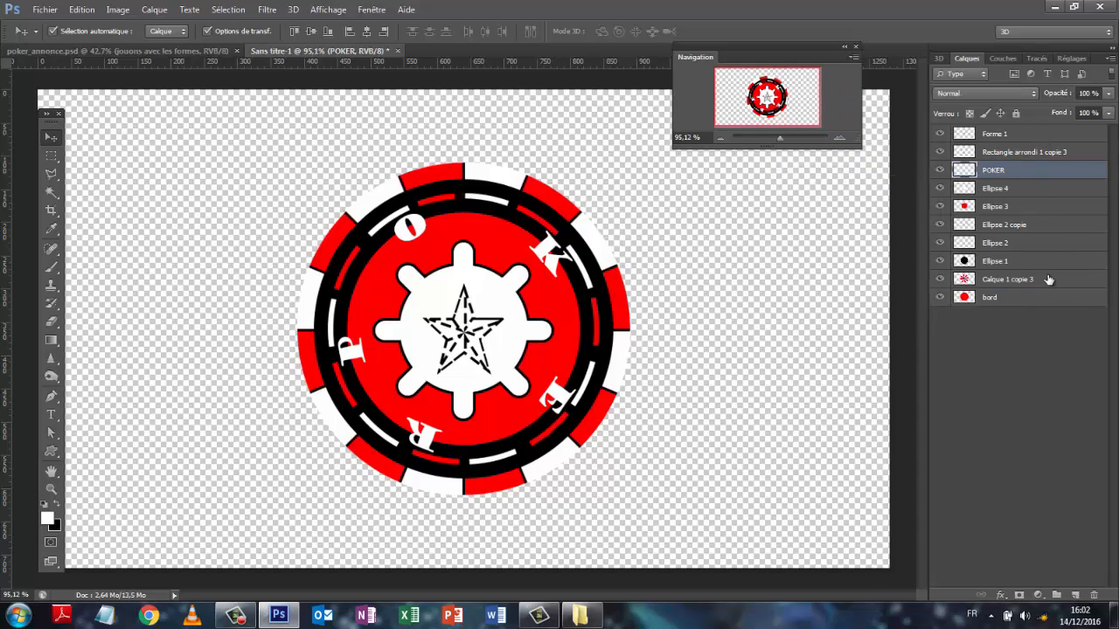
Select all layers from Forme 1 to bord and scale them together to 60% height with Free Transform.
click(1016, 134)
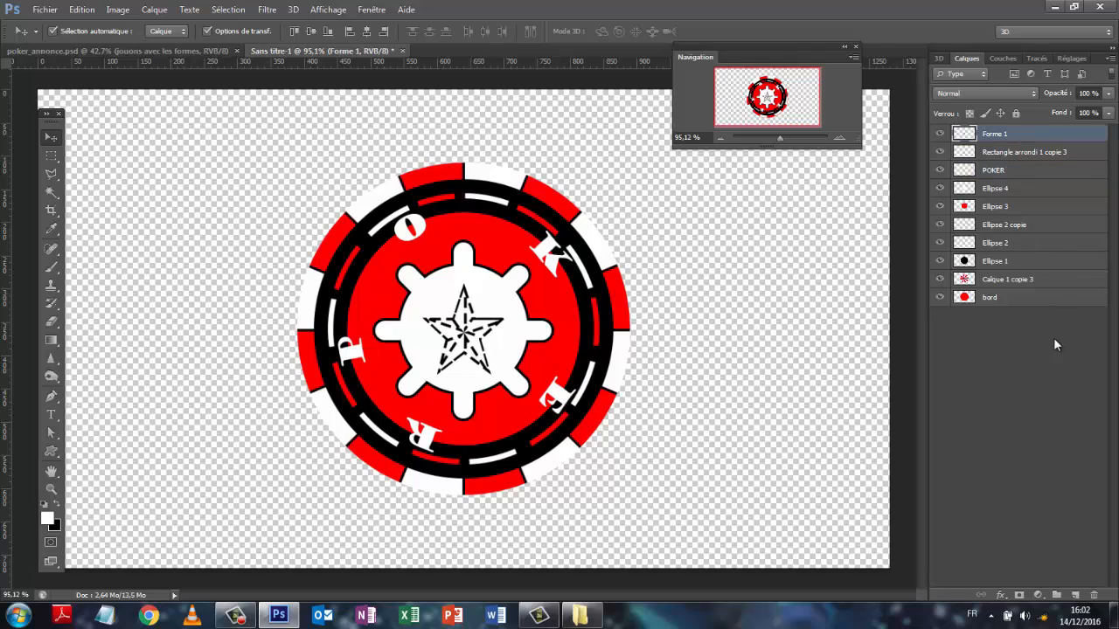
shift+click(1028, 299)
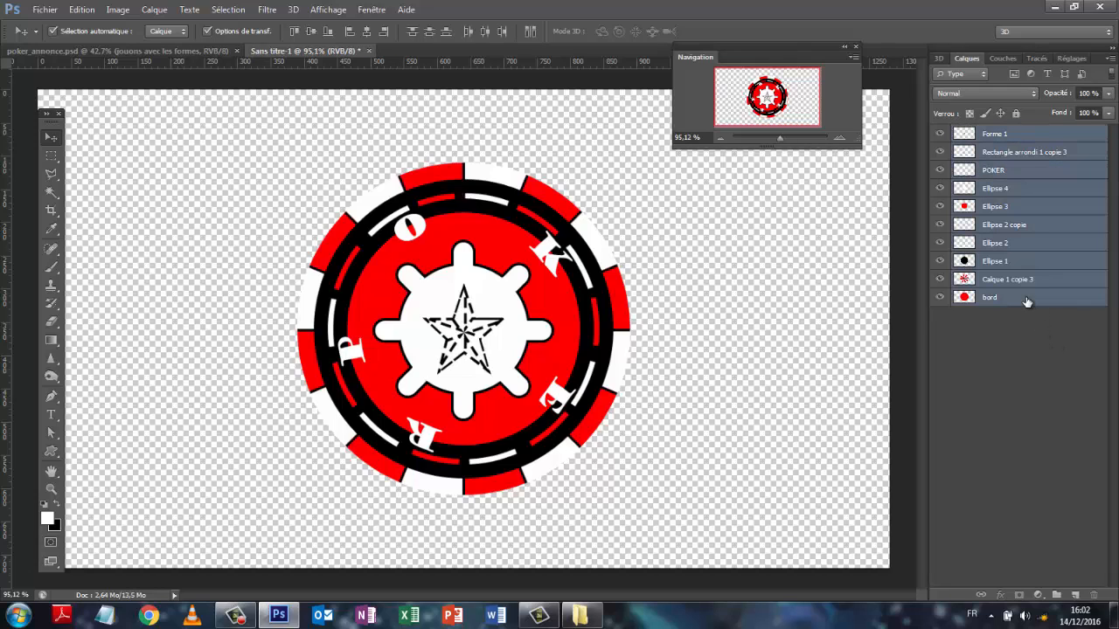
click(81, 10)
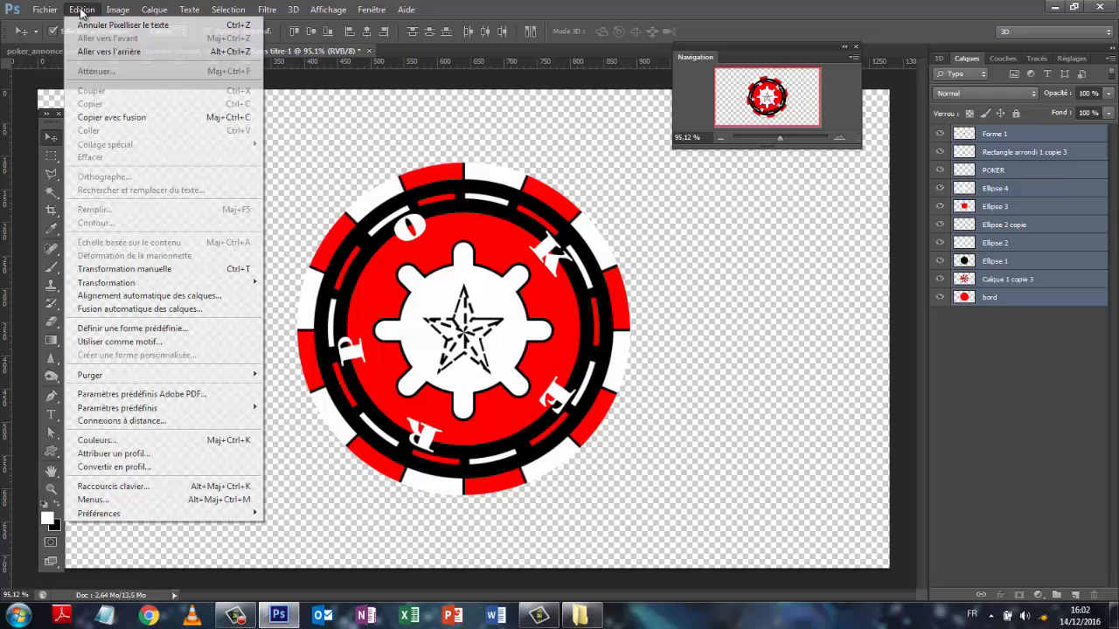
click(109, 269)
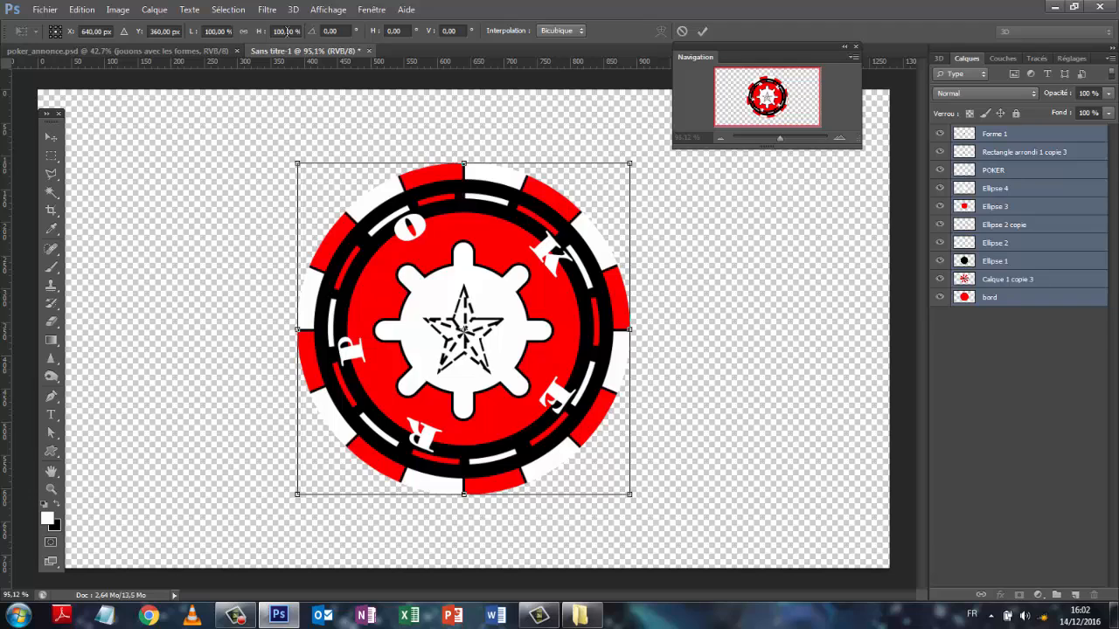
click(296, 32)
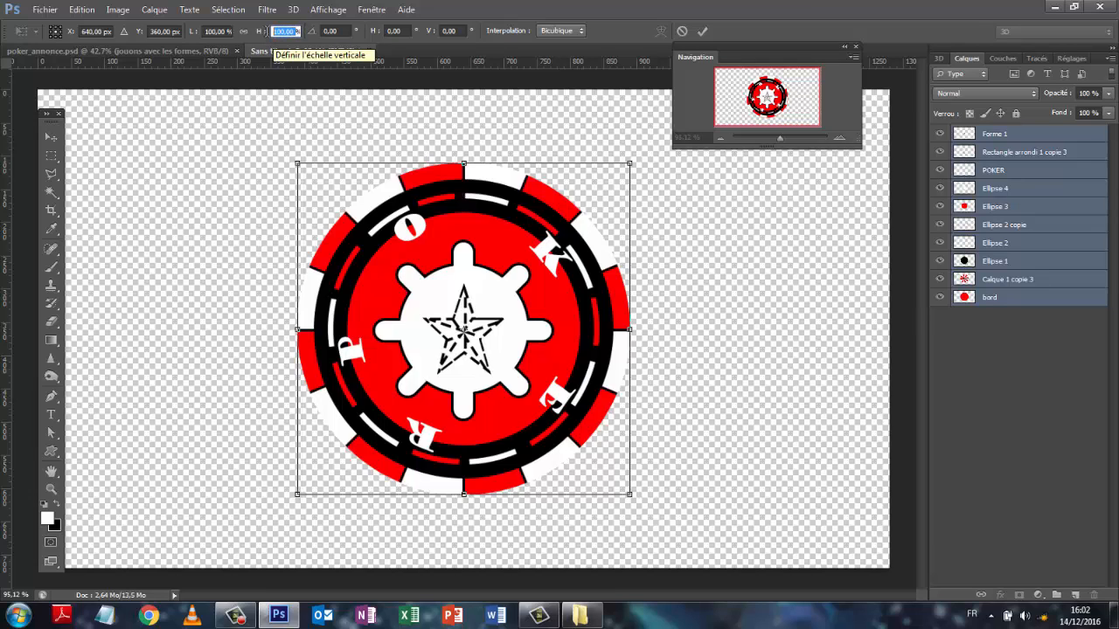
text(60)
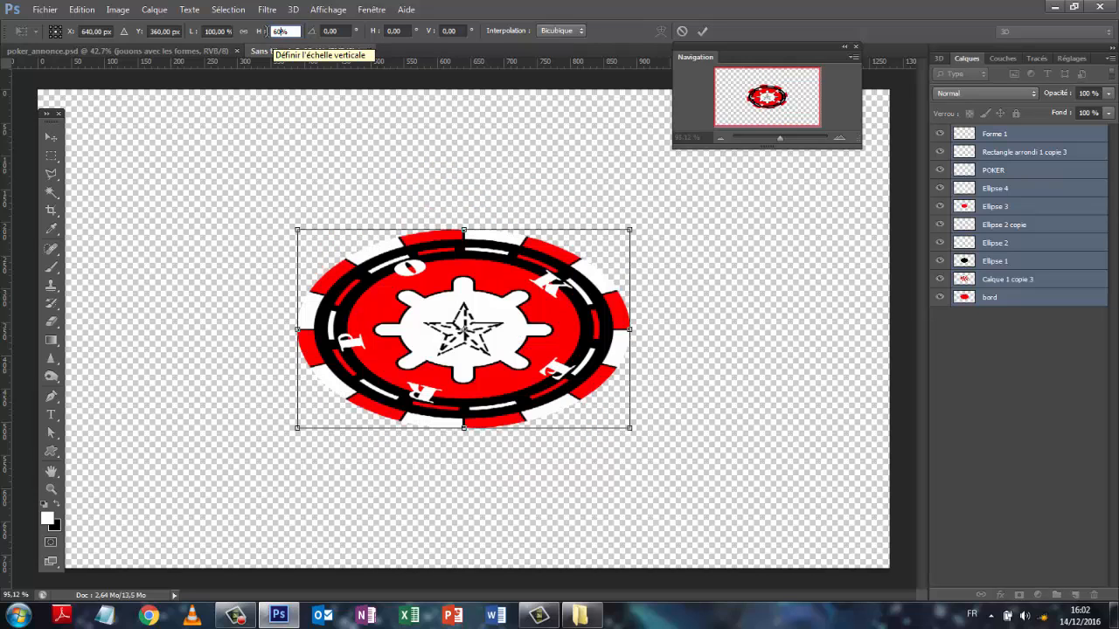
click(702, 32)
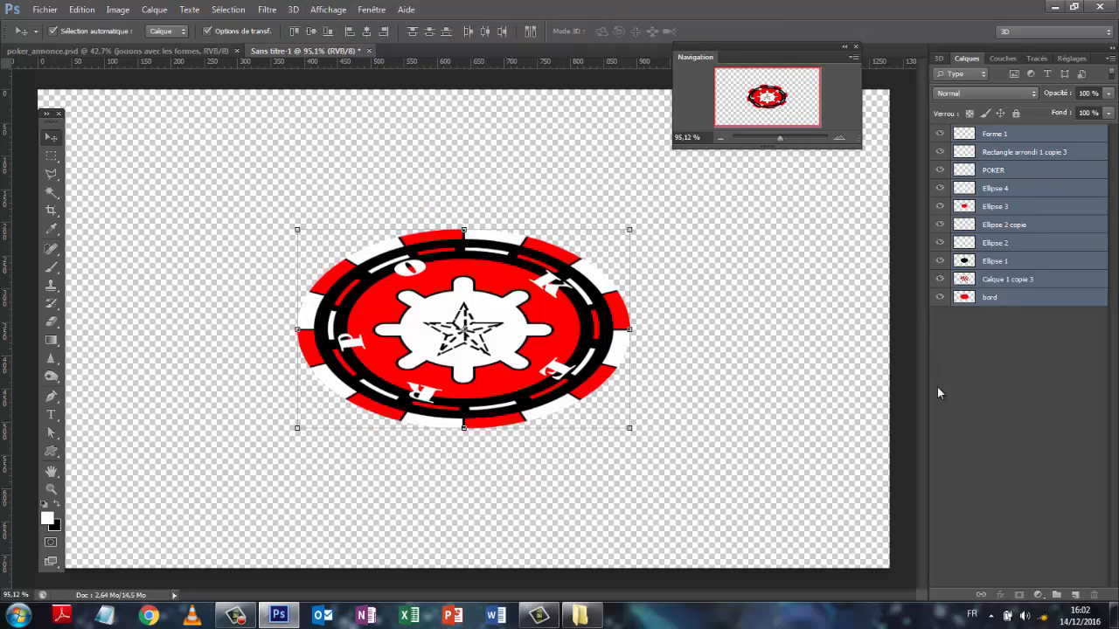
click(1016, 373)
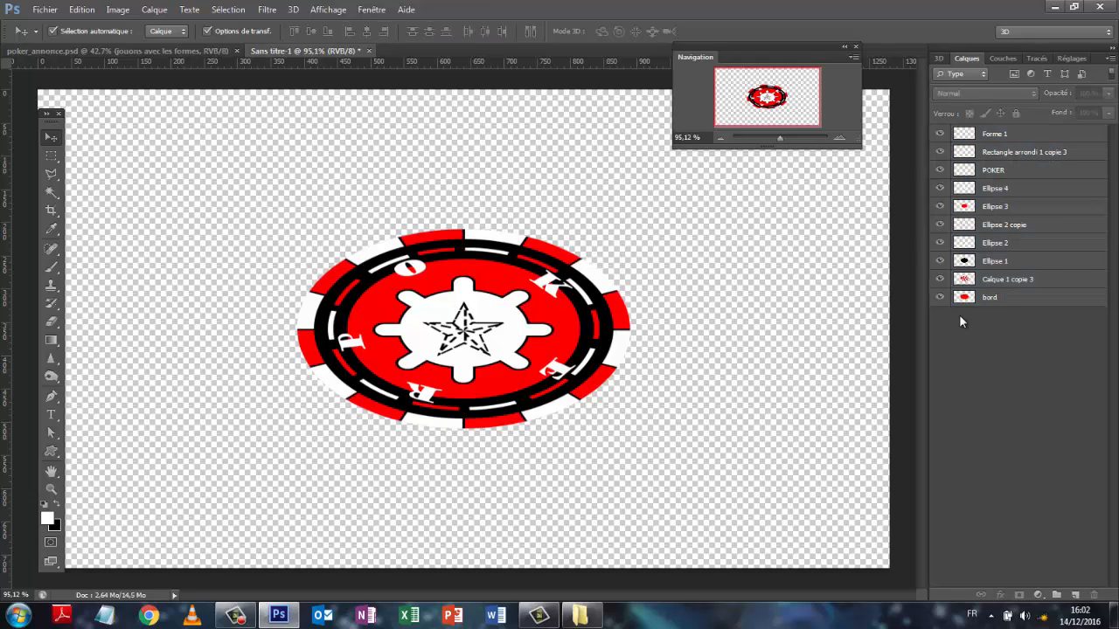
Build the chip's thickness by duplicating the bord layer 45 times, offsetting each copy one pixel down from the previous one.
click(1013, 301)
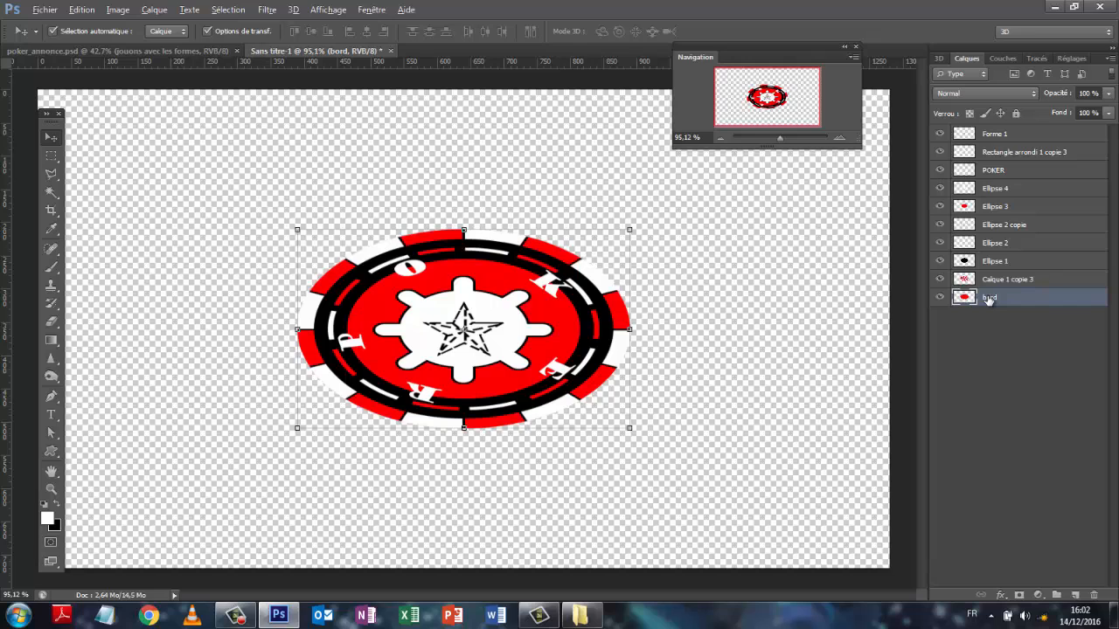
key(alt+Down)
key(alt+Down)
key(alt+Down)
key(alt+Down)
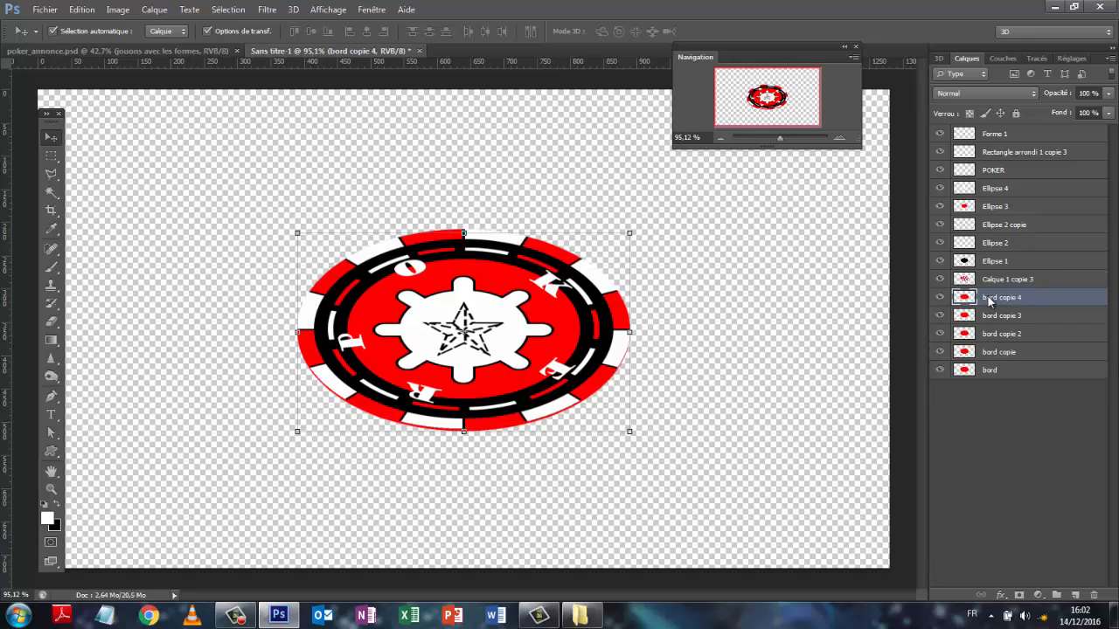
key(alt+Down)
key(alt+Down)
key(alt+Down)
key(alt+Down)
key(alt+Down)
key(alt+Down)
key(alt+Down)
key(alt+Down)
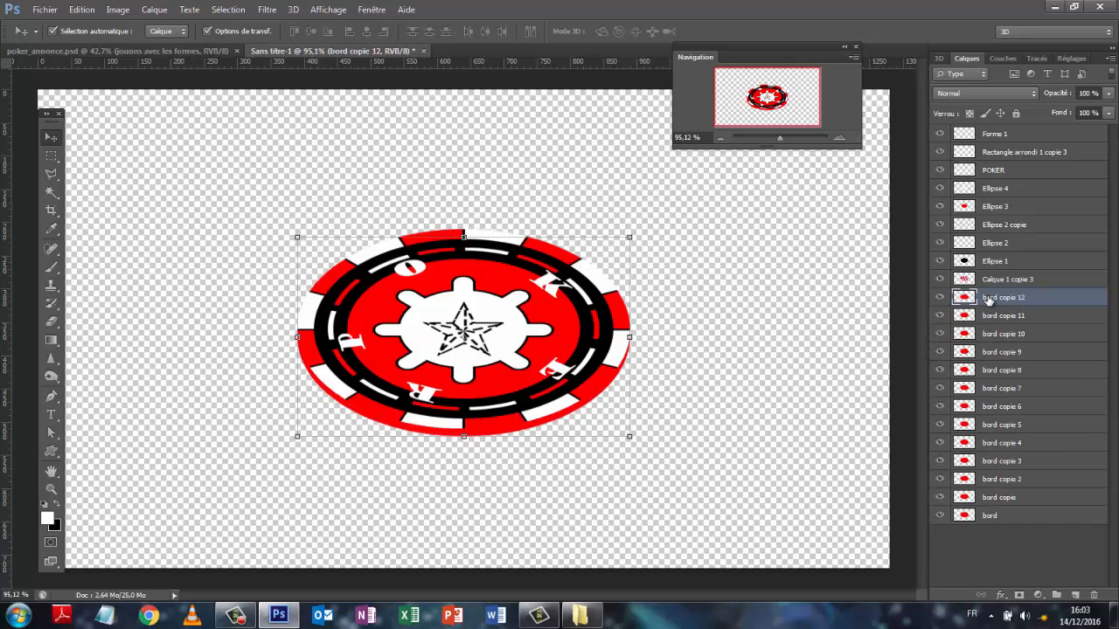
key(alt+Down)
key(alt+Down)
key(alt+Down)
key(alt+Down)
key(alt+Down)
key(alt+Down)
key(alt+Down)
key(alt+Down)
key(alt+Down)
key(alt+Down)
key(alt+Down)
key(alt+Down)
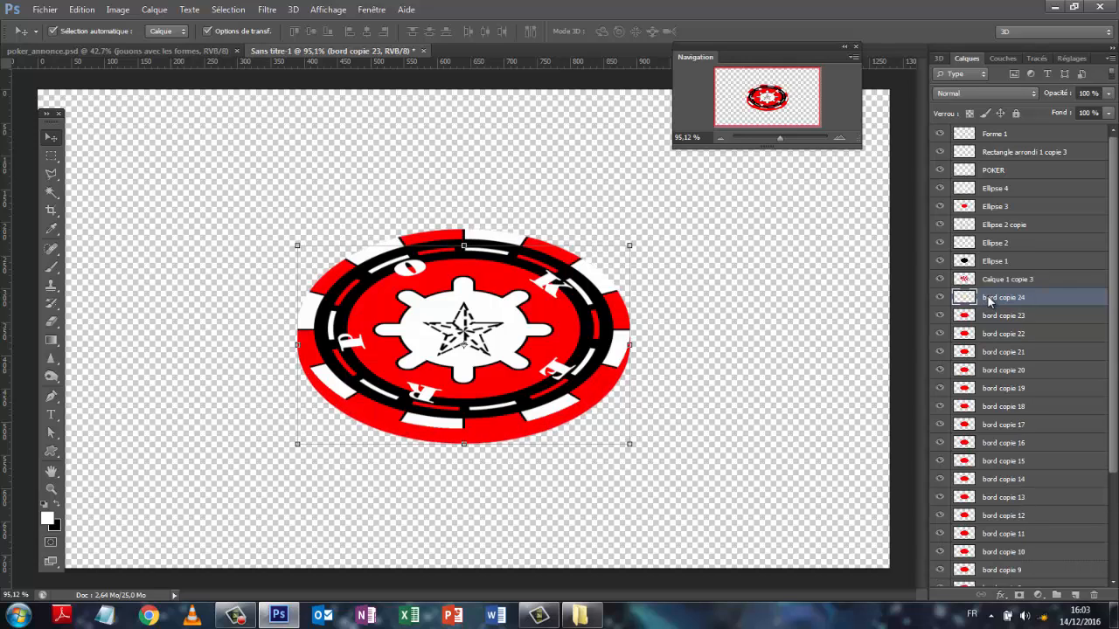
key(alt+Down)
key(alt+Down)
key(alt+Down)
key(alt+Down)
key(alt+Down)
key(alt+Down)
key(alt+Down)
key(alt+Down)
key(alt+Down)
key(alt+Down)
key(alt+Down)
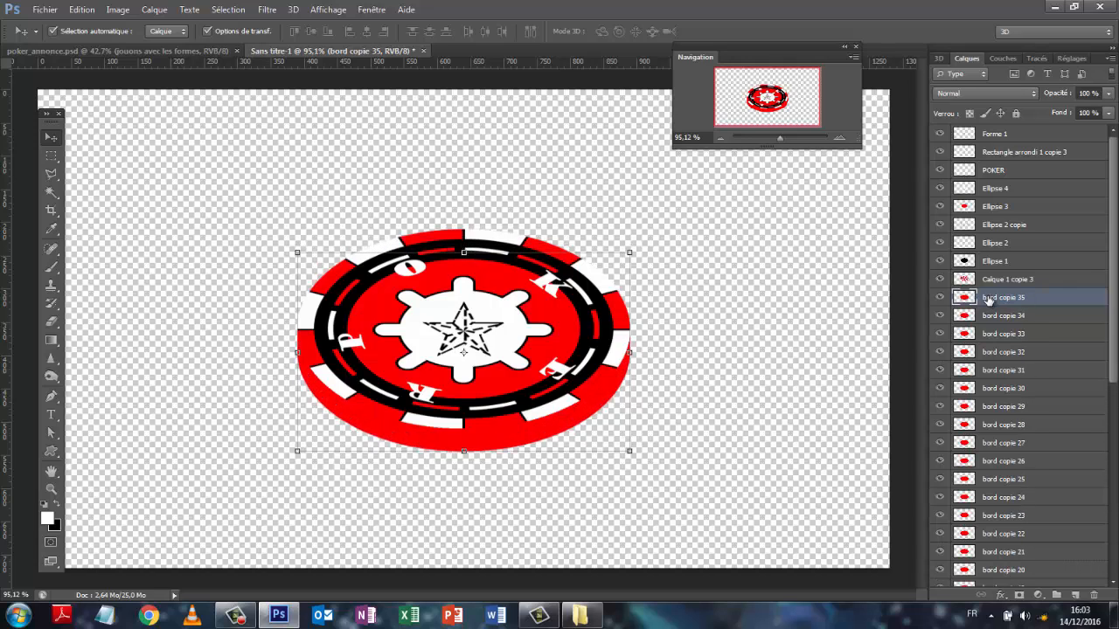
key(alt+Down)
key(alt+Down)
key(alt+Down)
key(alt+Down)
key(alt+Down)
key(alt+Down)
key(alt+Down)
key(alt+Down)
key(alt+Down)
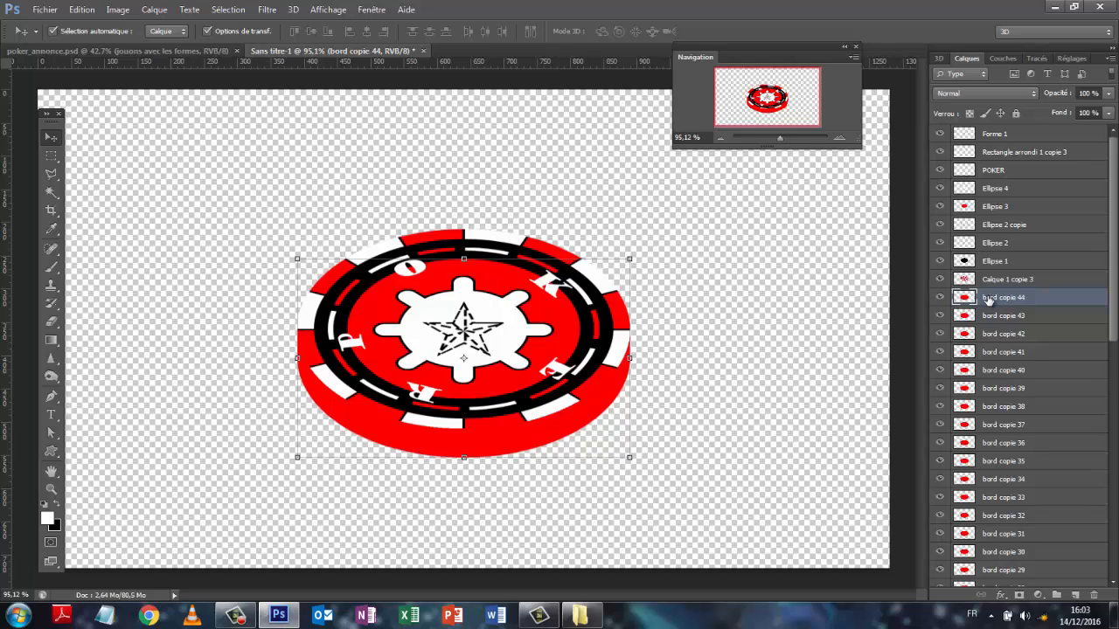
key(alt+Down)
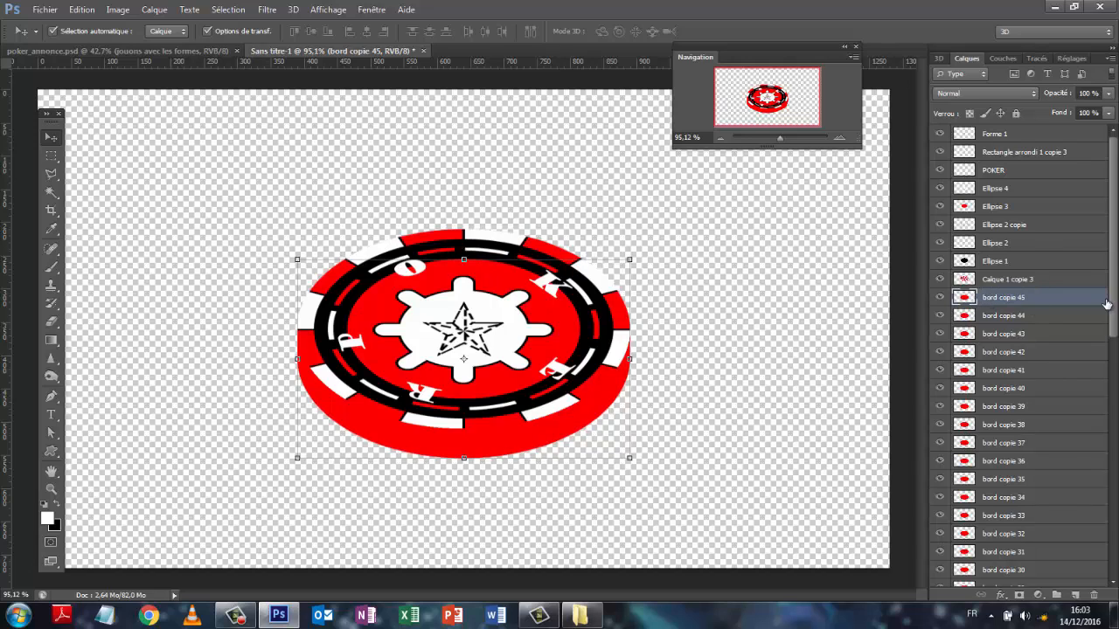
Select all layers from bord up to bord copie 45 and merge them into a single layer.
drag(1117, 310, 1112, 556)
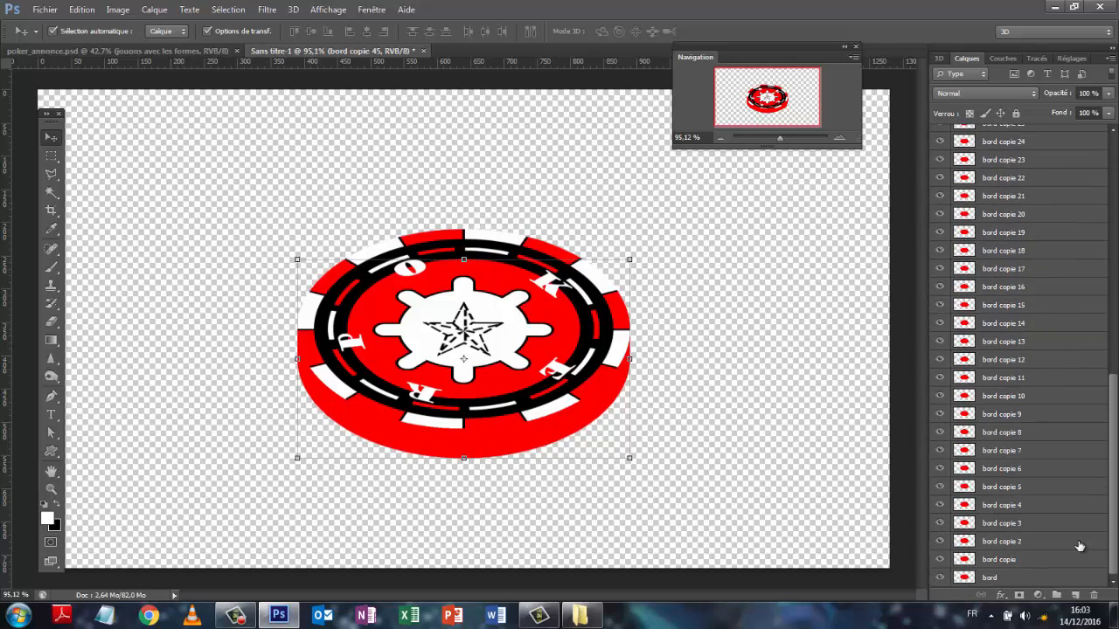
click(1029, 579)
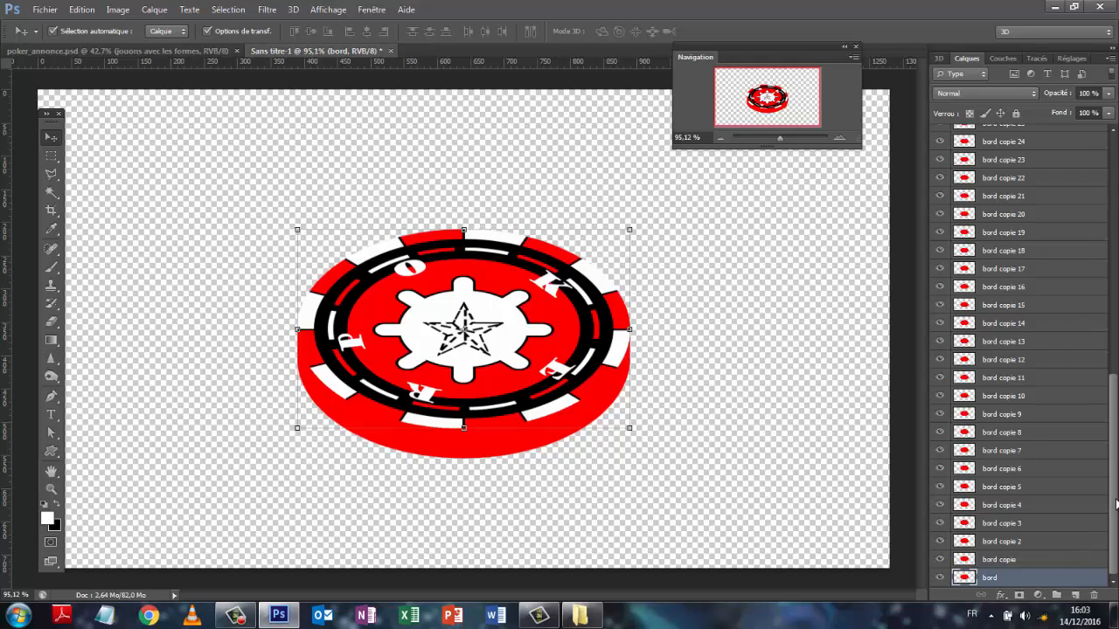
drag(1116, 504, 1103, 254)
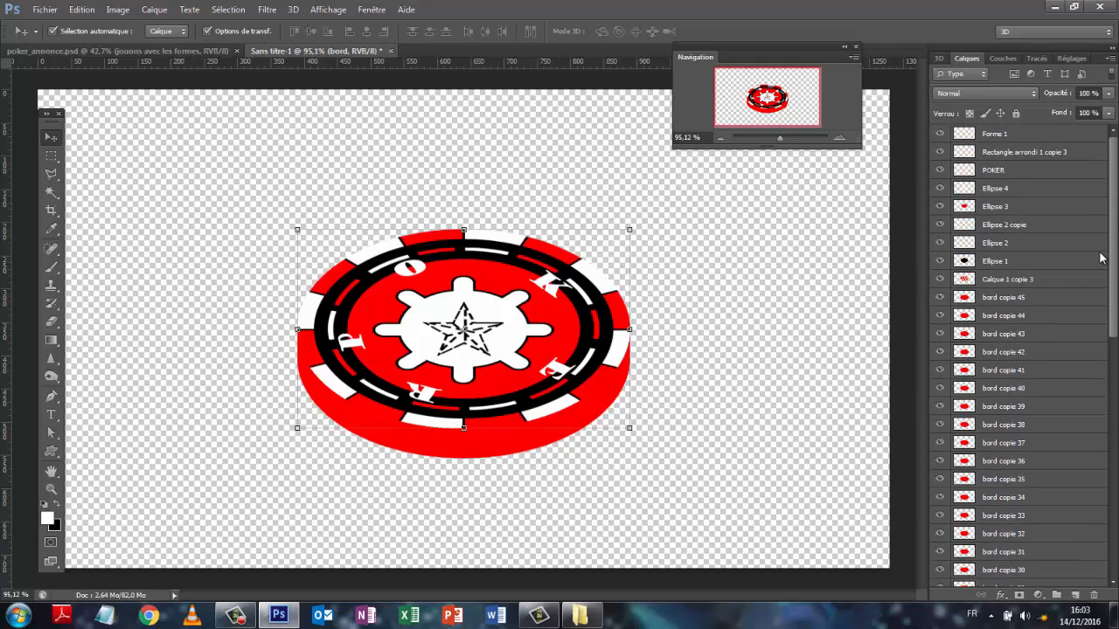
shift+click(1006, 300)
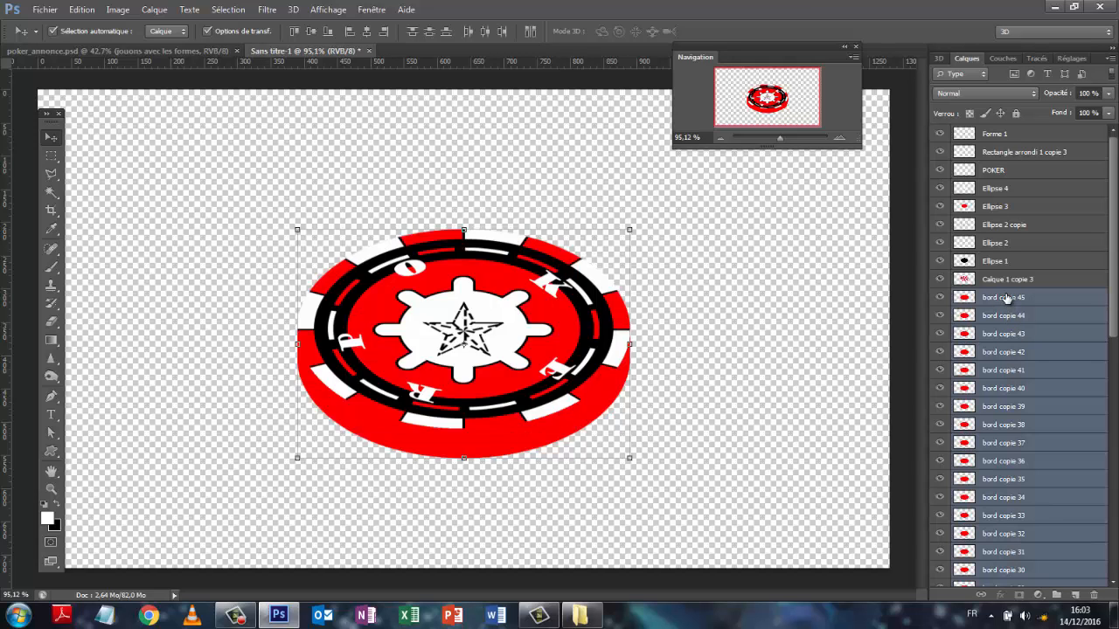
right_click(1006, 299)
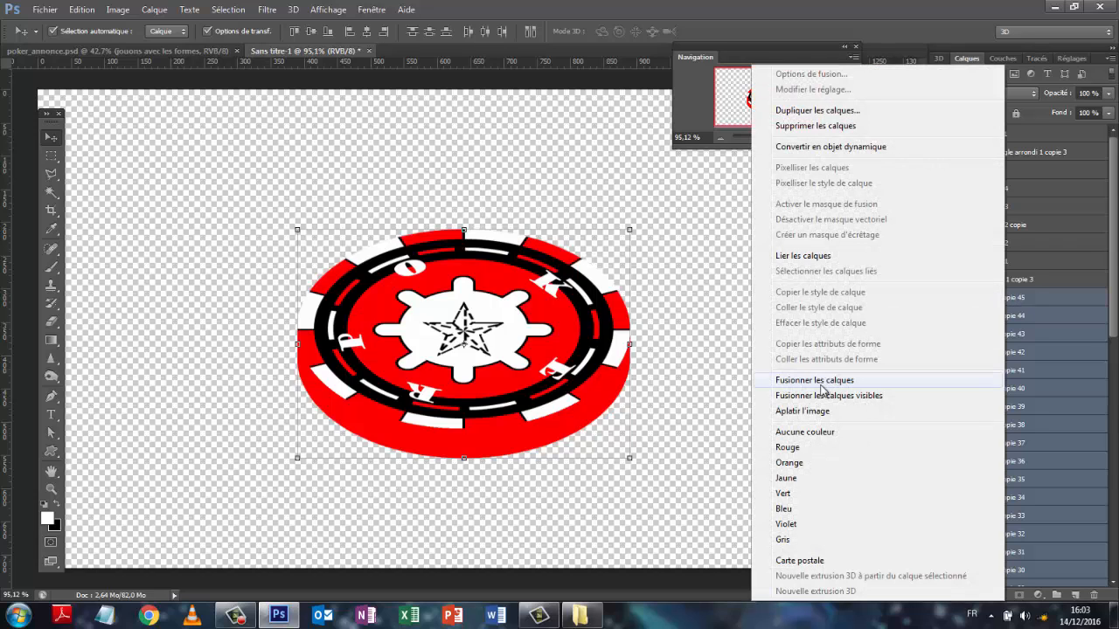
click(820, 385)
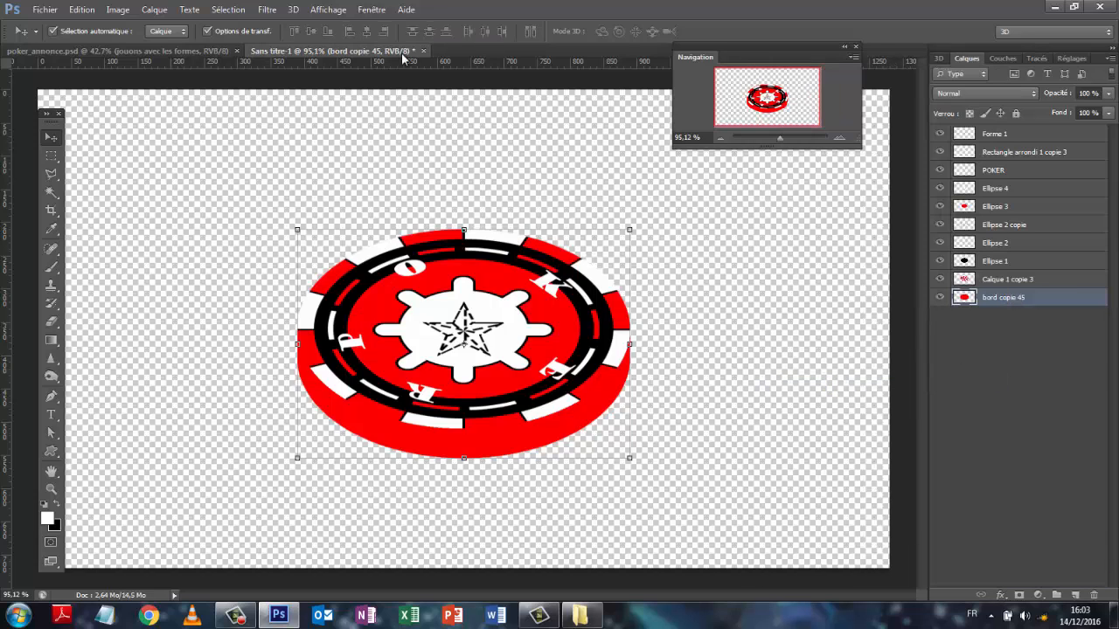
Darken the merged bord copie 45 edge layer with Hue/Saturation by setting the lightness to -27, leaving no layer selected.
click(118, 10)
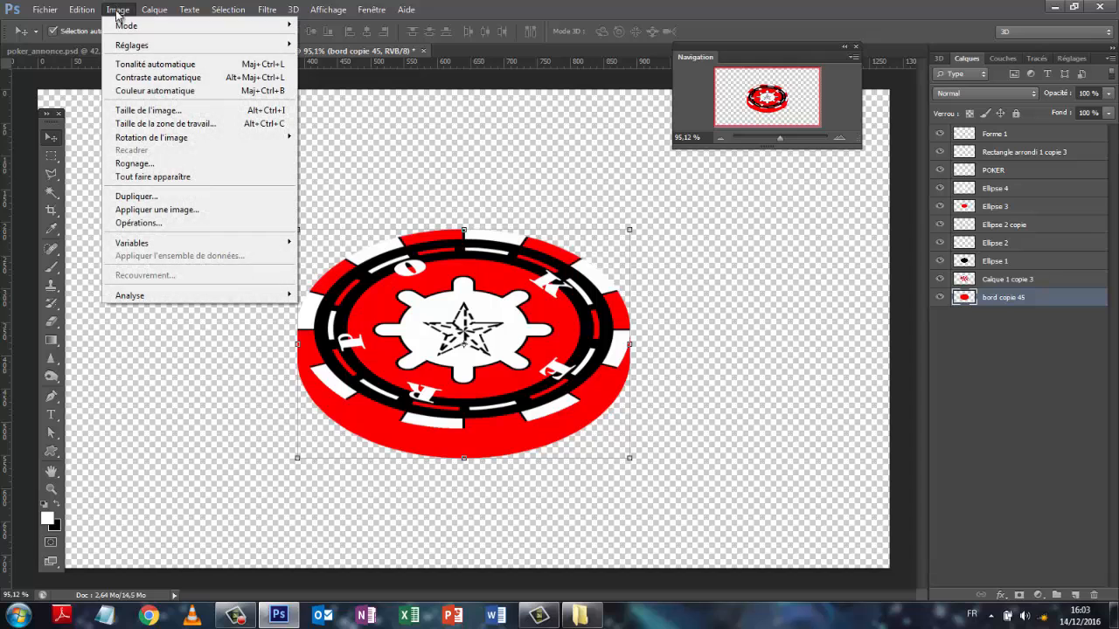
mouse_move(123, 51)
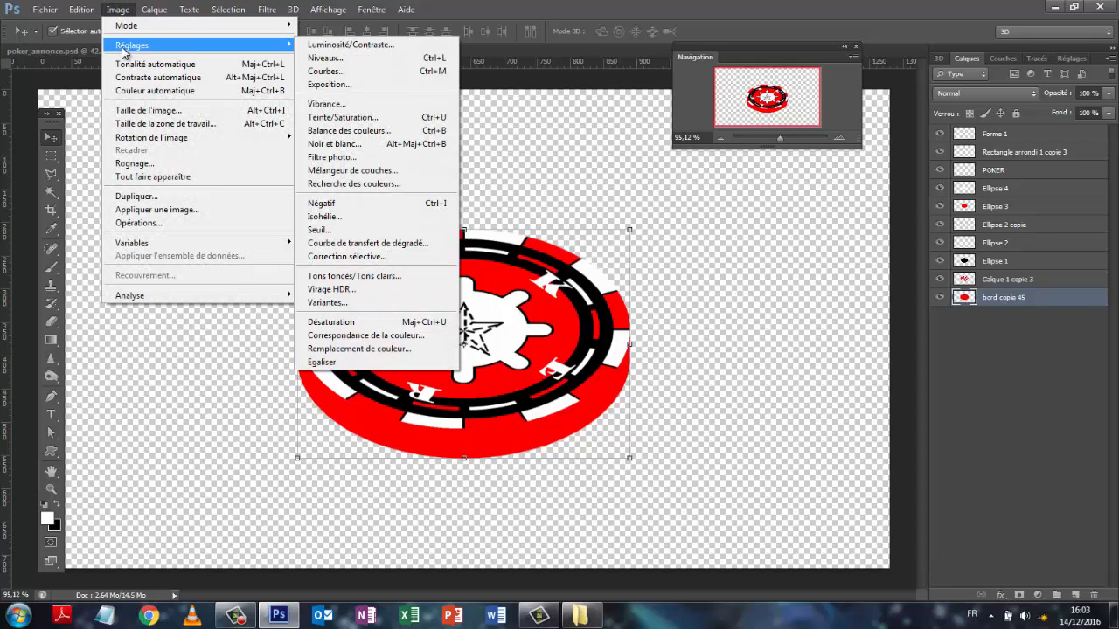
click(360, 118)
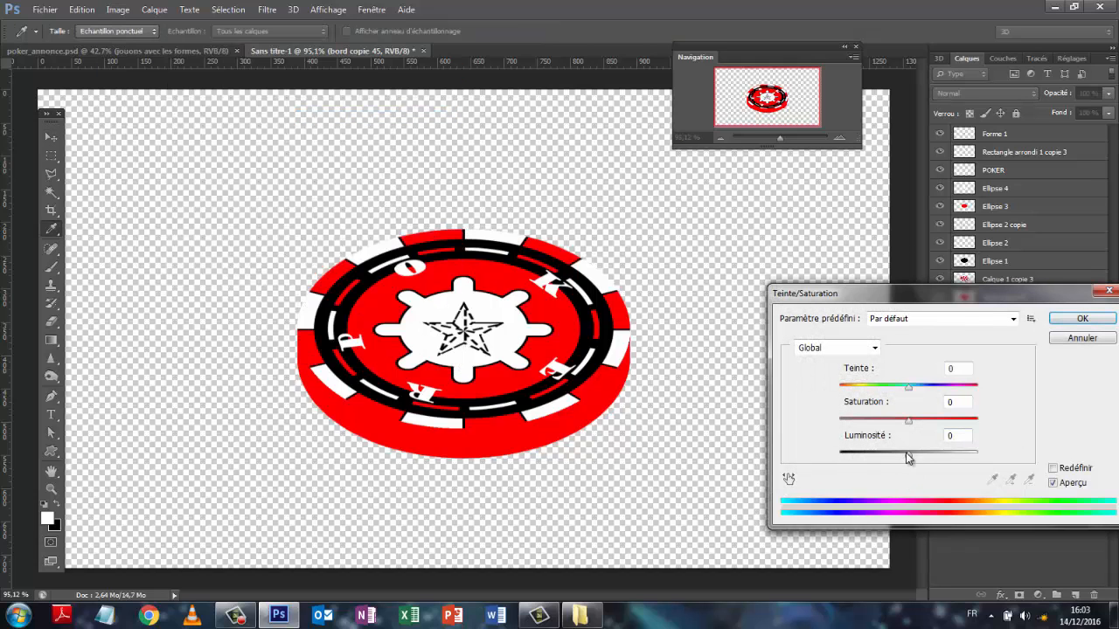
click(906, 454)
drag(906, 454, 891, 456)
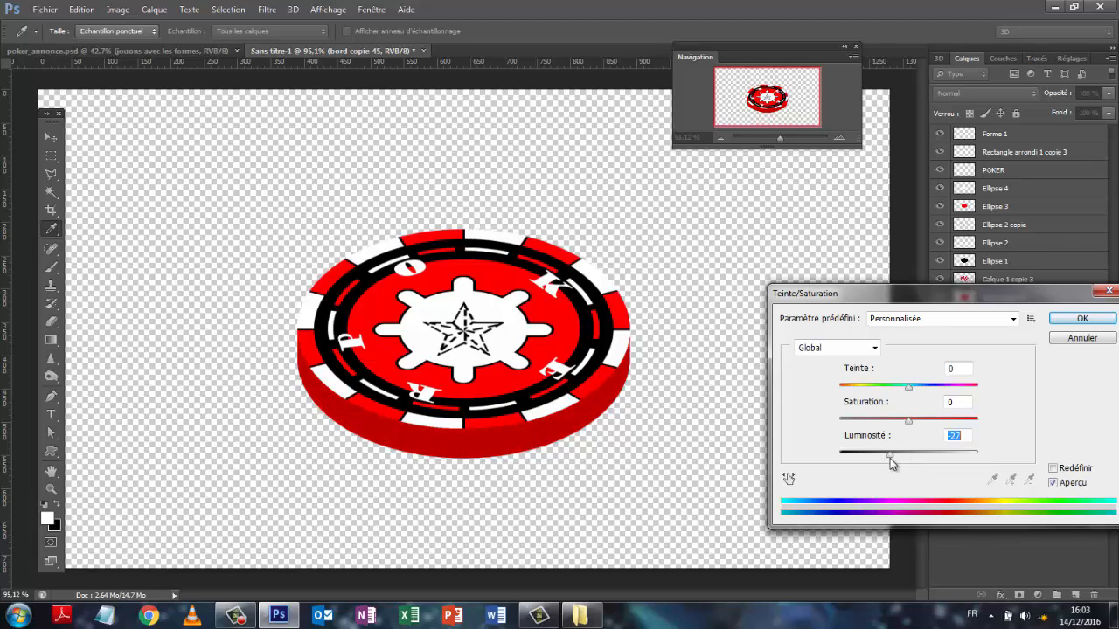
click(1084, 319)
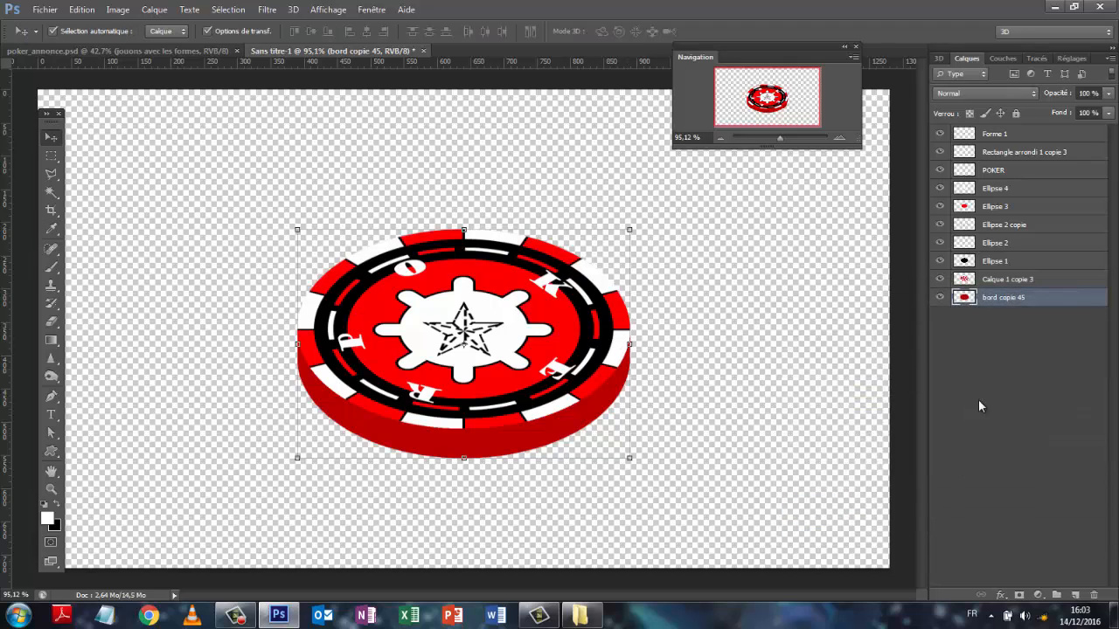
click(1037, 365)
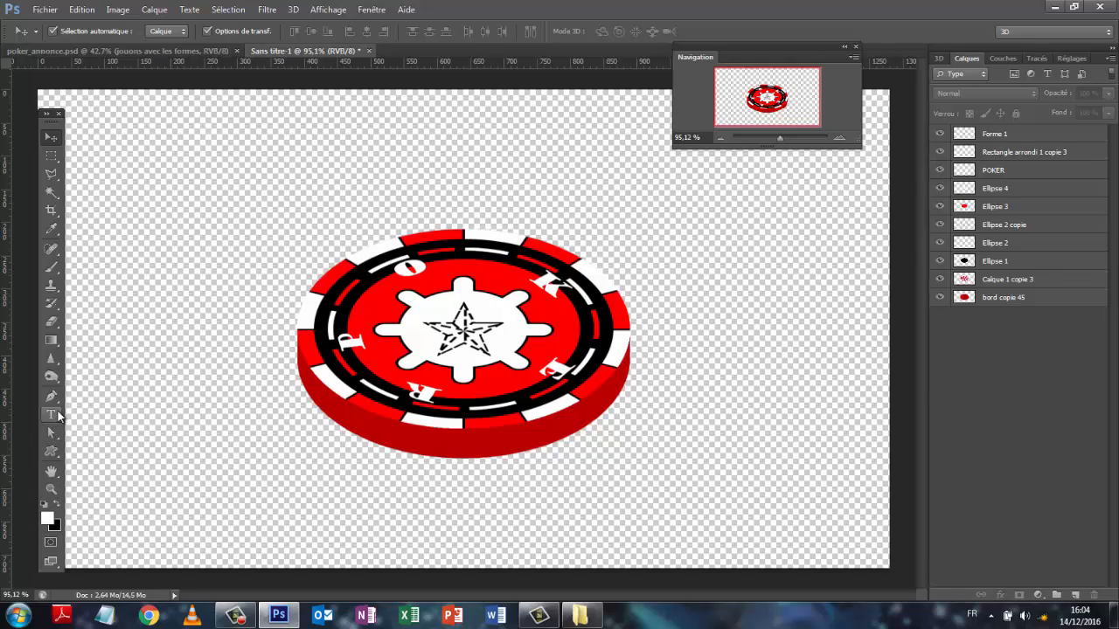
Draw a white rectangle about 95 by 94 px with a 0 pt stroke and place it below the chip's front white segment.
click(59, 452)
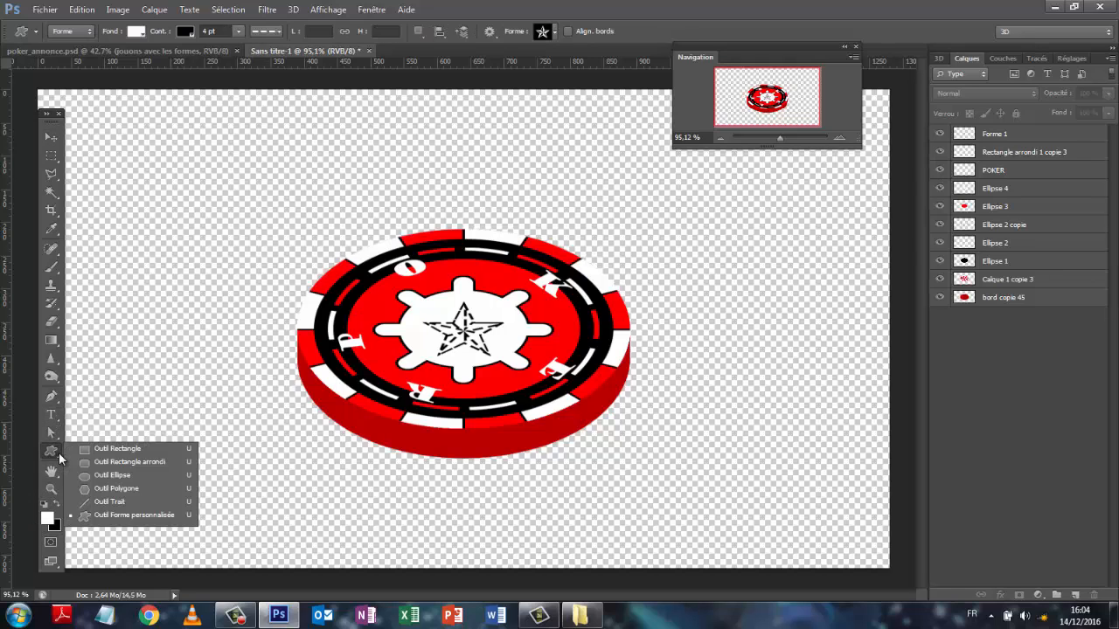
click(118, 448)
drag(242, 45, 188, 59)
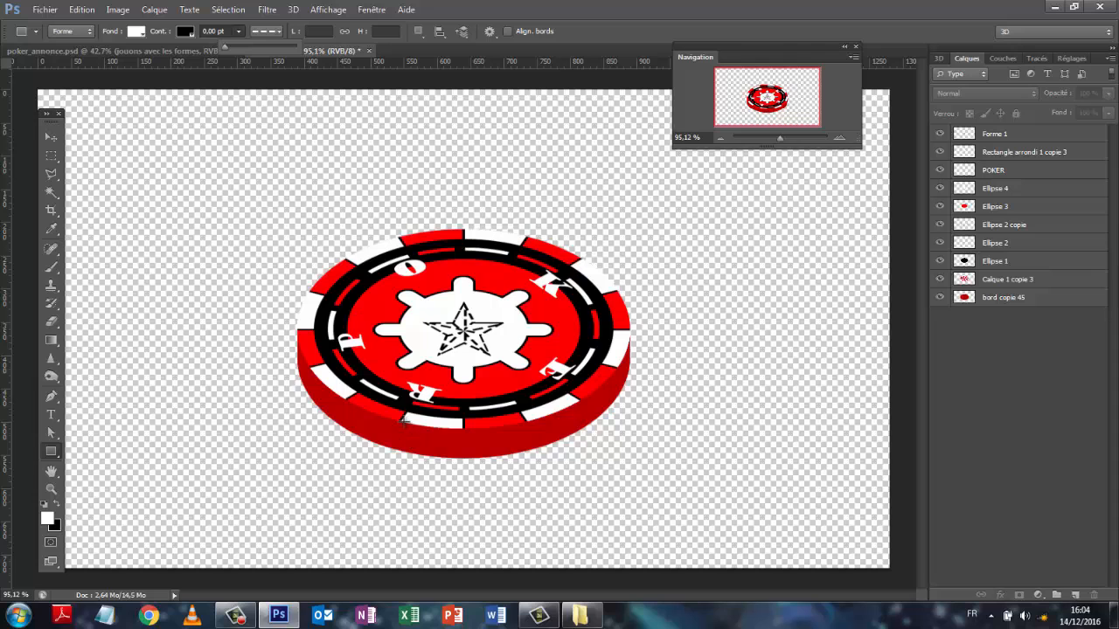
click(785, 139)
drag(775, 108, 772, 118)
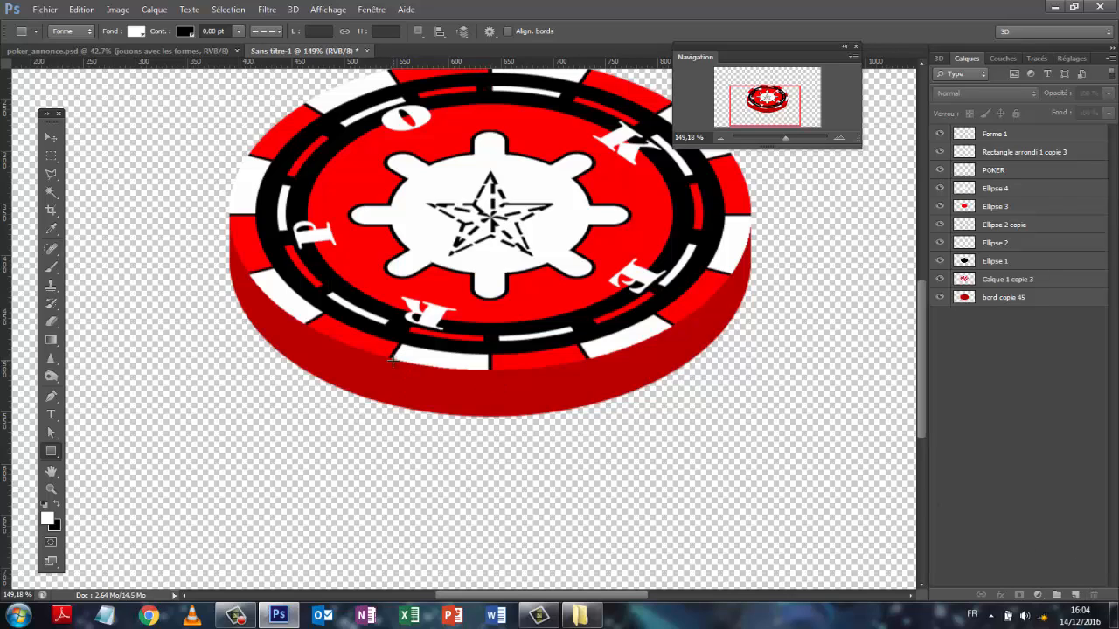
drag(393, 361, 442, 409)
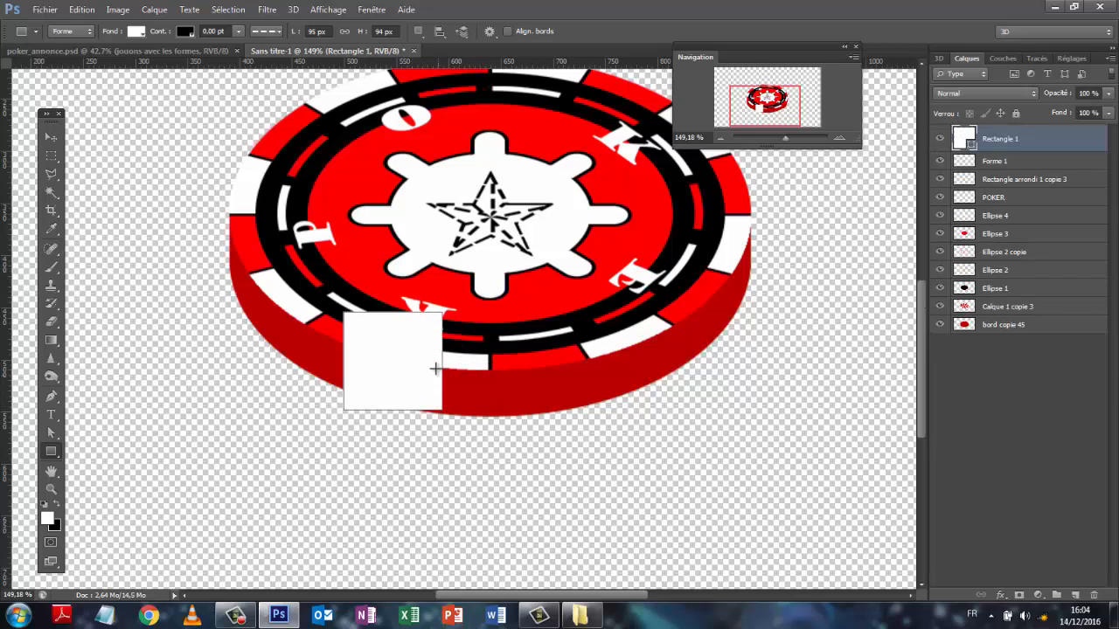
click(51, 137)
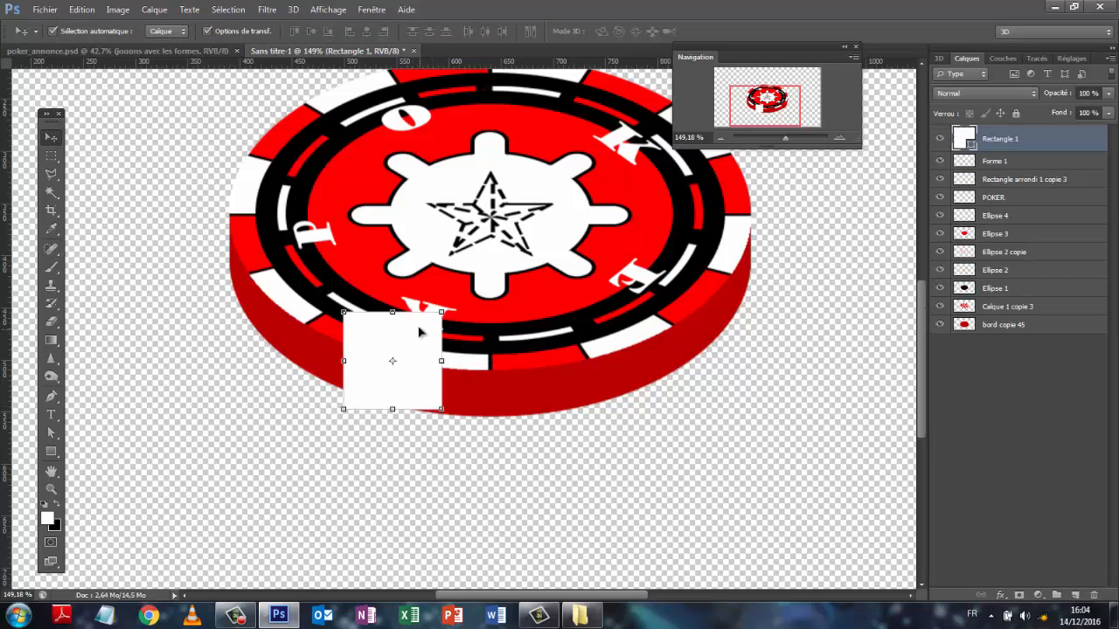
drag(429, 343, 470, 389)
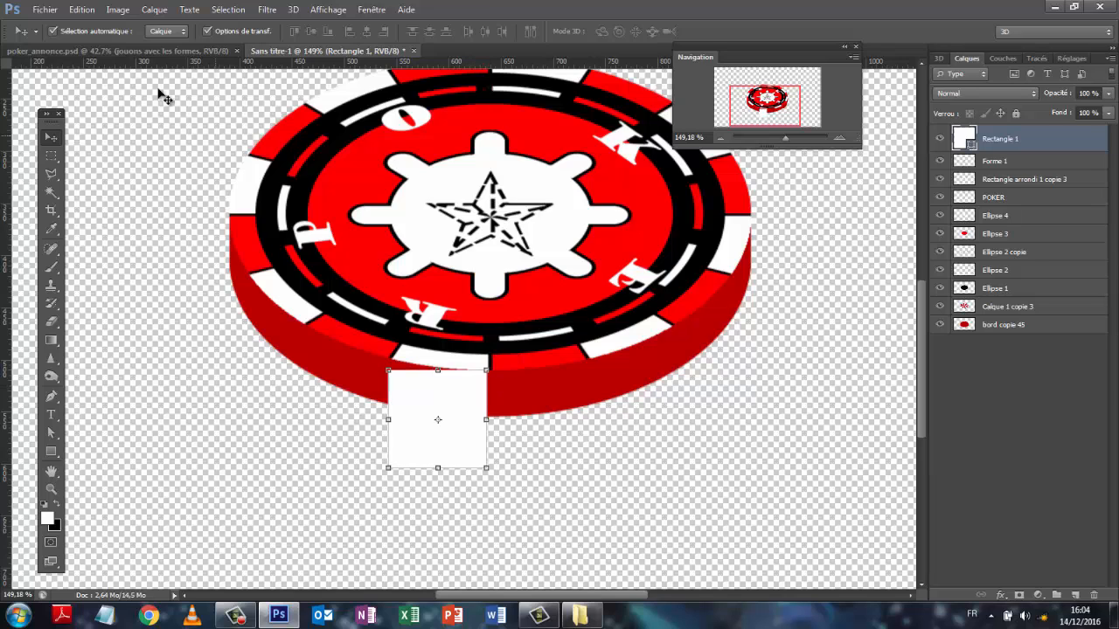
Distort the white rectangle so its four corners follow the chip's edge thickness beneath the front white segment.
click(81, 9)
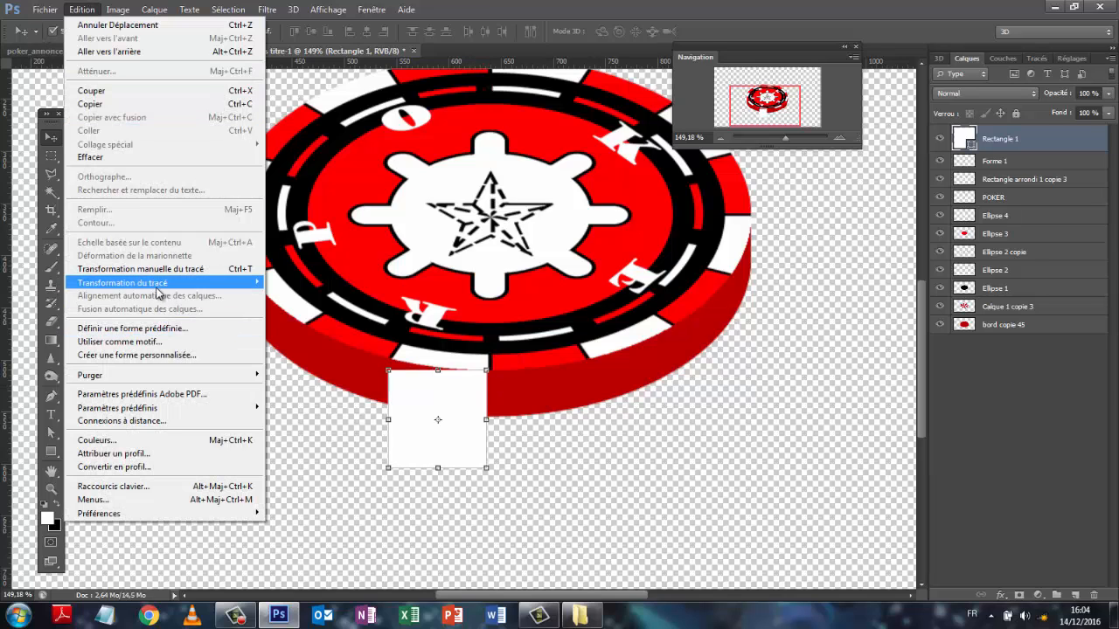
mouse_move(158, 293)
click(297, 342)
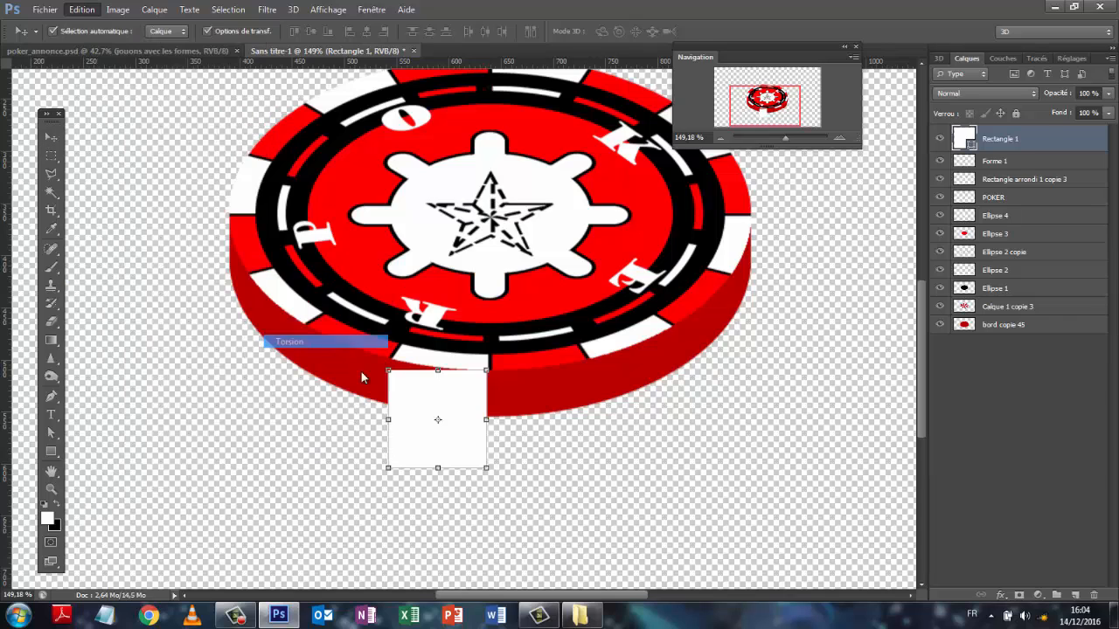
drag(391, 374, 393, 358)
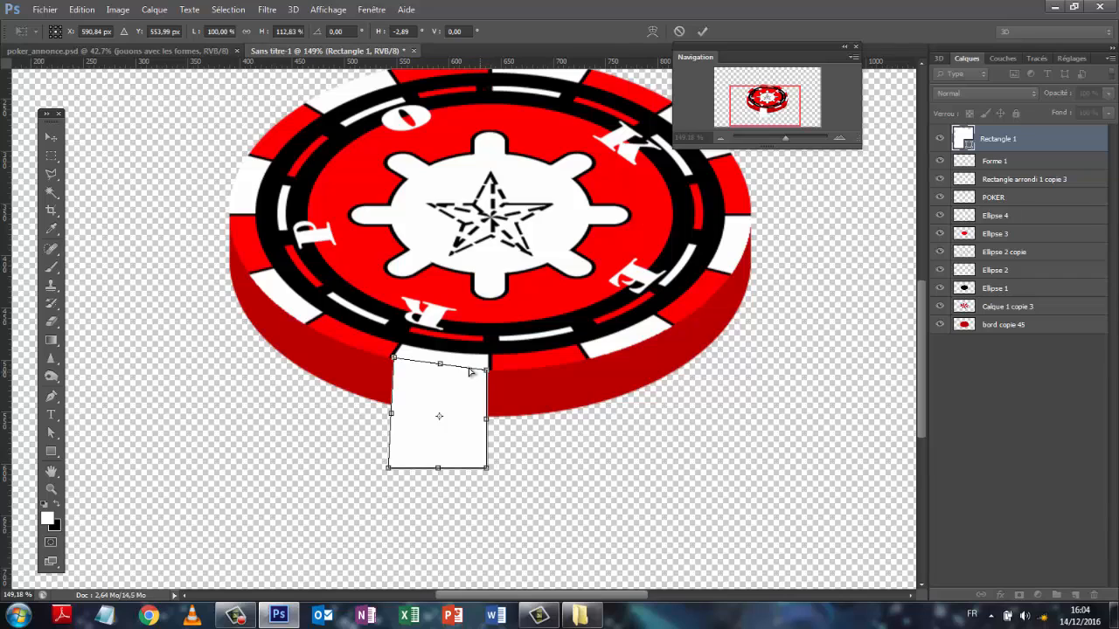
drag(396, 366, 397, 367)
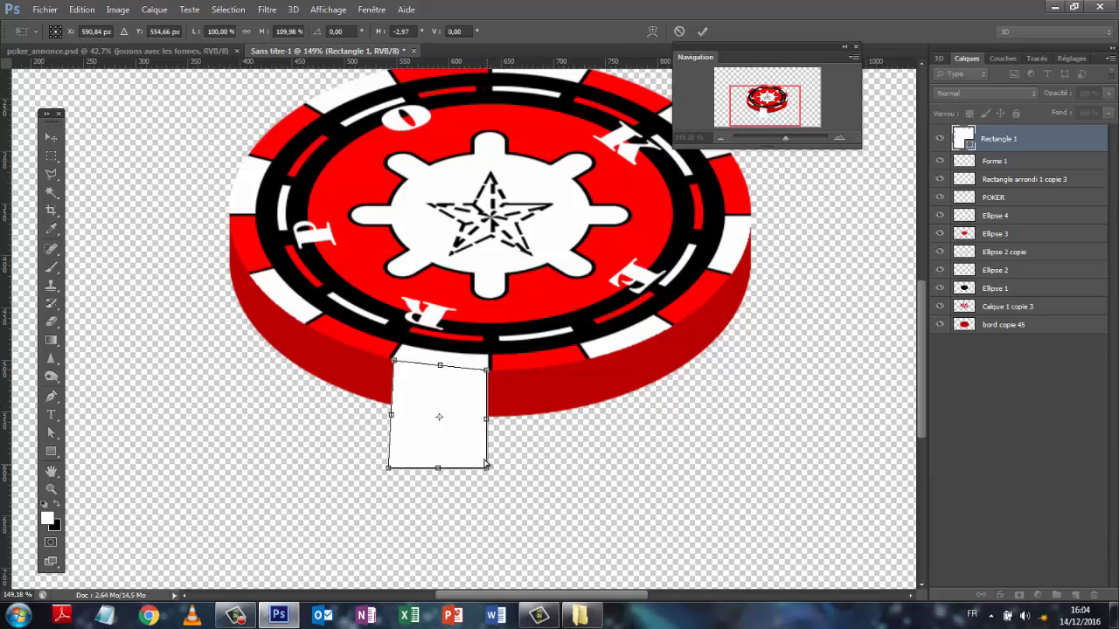
drag(486, 466, 488, 419)
drag(390, 469, 393, 407)
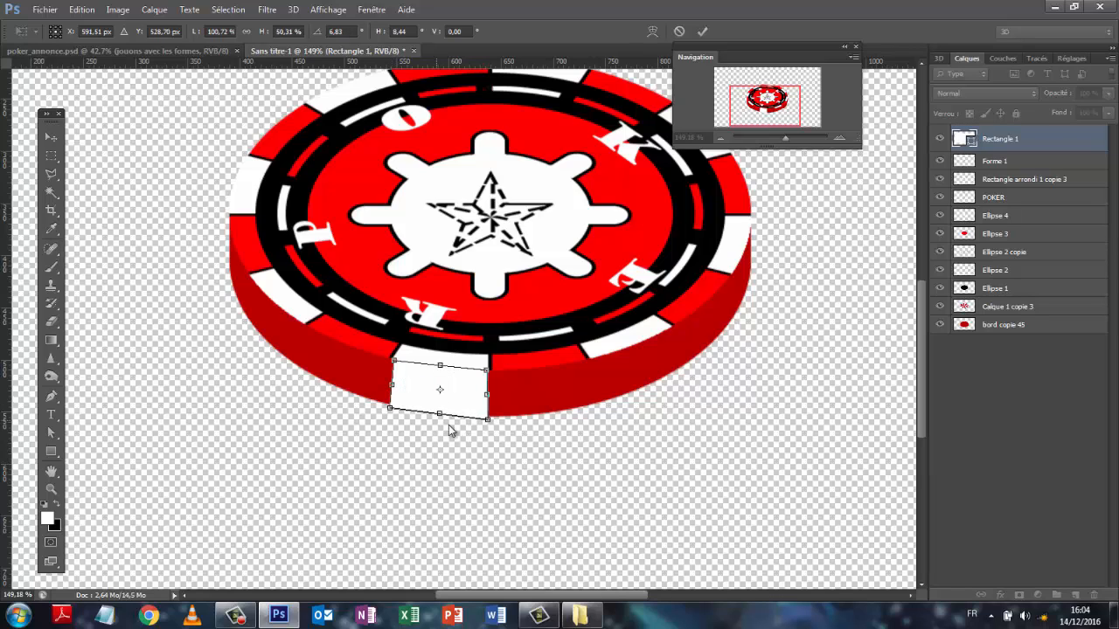
click(703, 32)
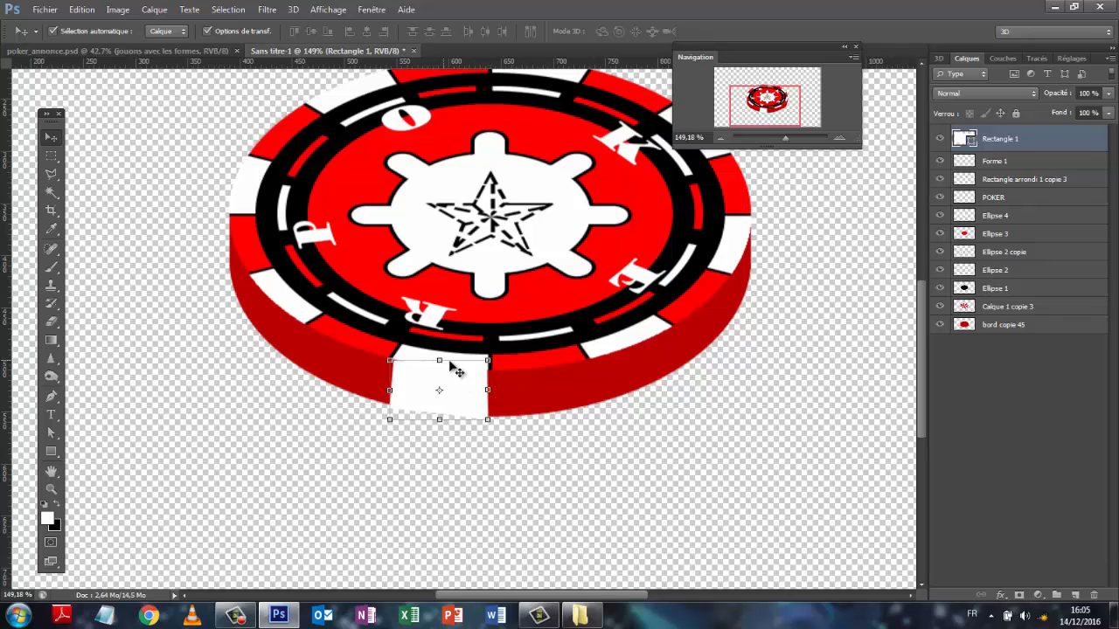
click(1054, 414)
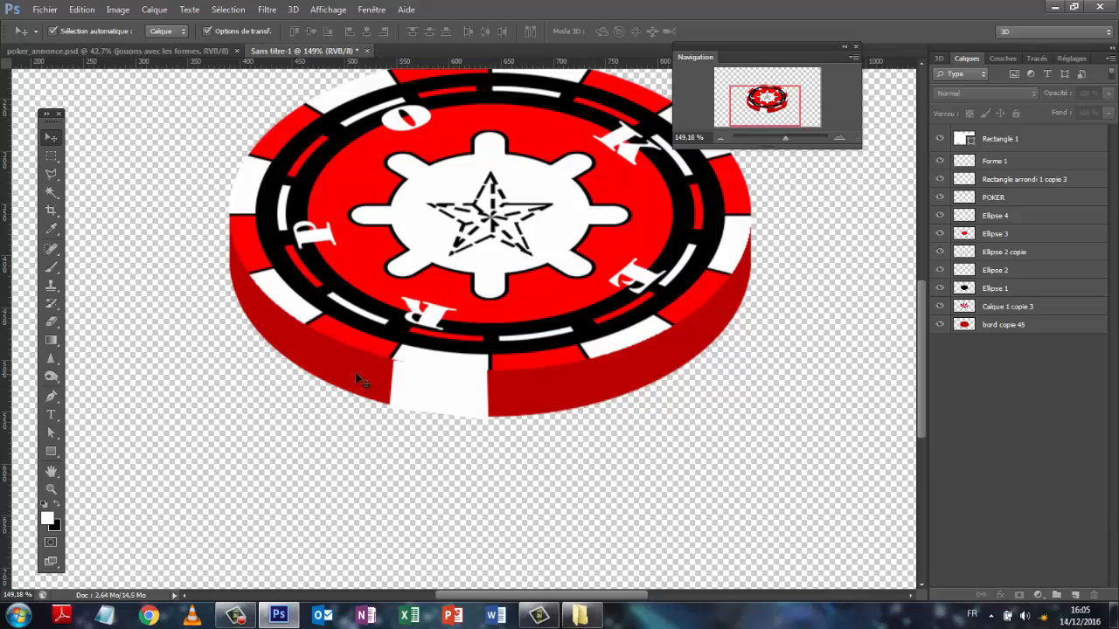
Enlarge the white edge rectangle to about 101% width and 107% height, extending its upper-left corner over the white segment.
click(408, 375)
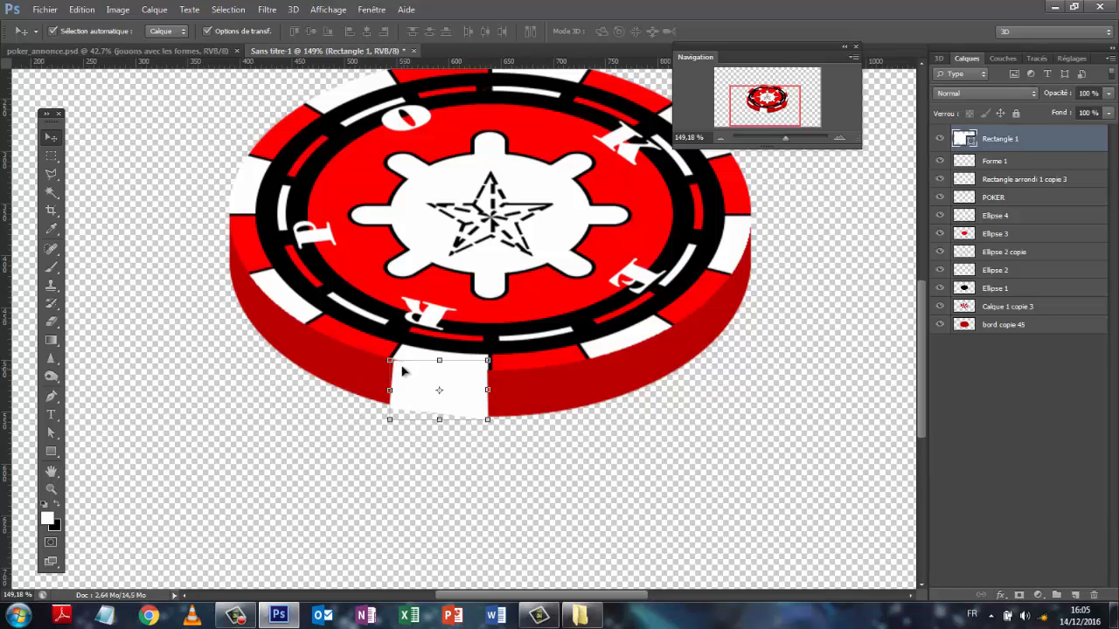
drag(391, 361, 388, 356)
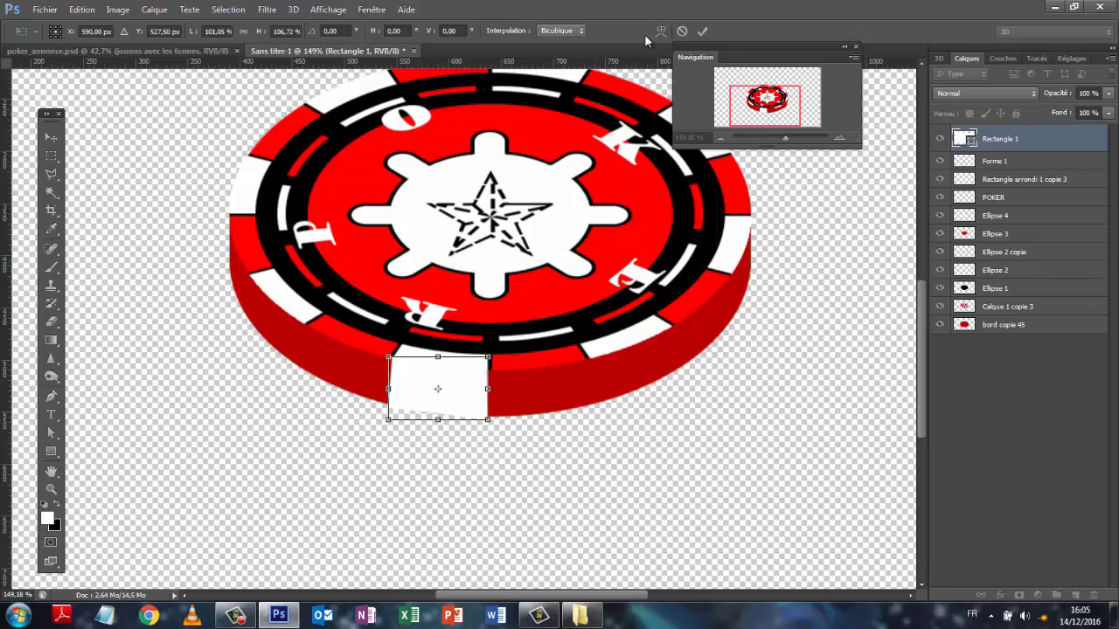
click(703, 32)
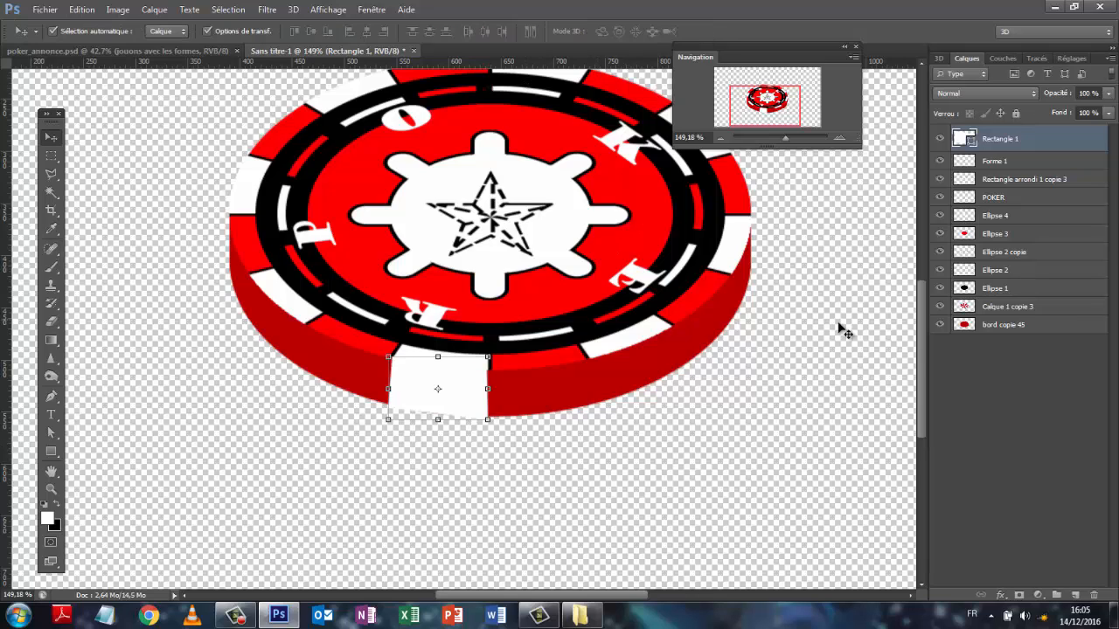
Select the chip's front white segment on the Calque 1 copie 3 layer with the Magic Wand.
click(1010, 394)
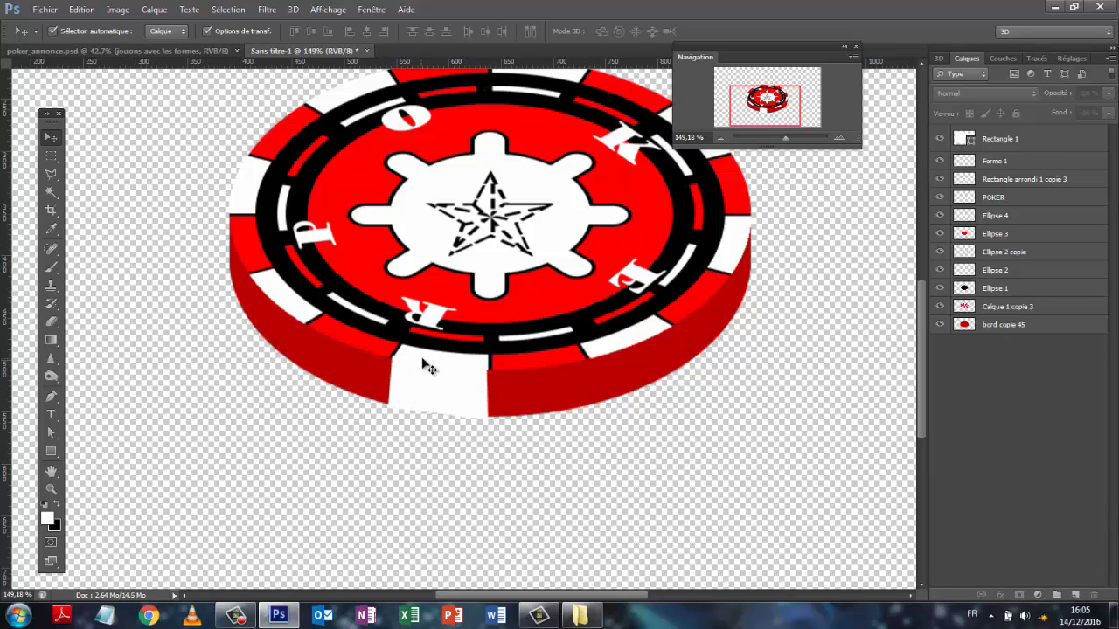
click(1014, 310)
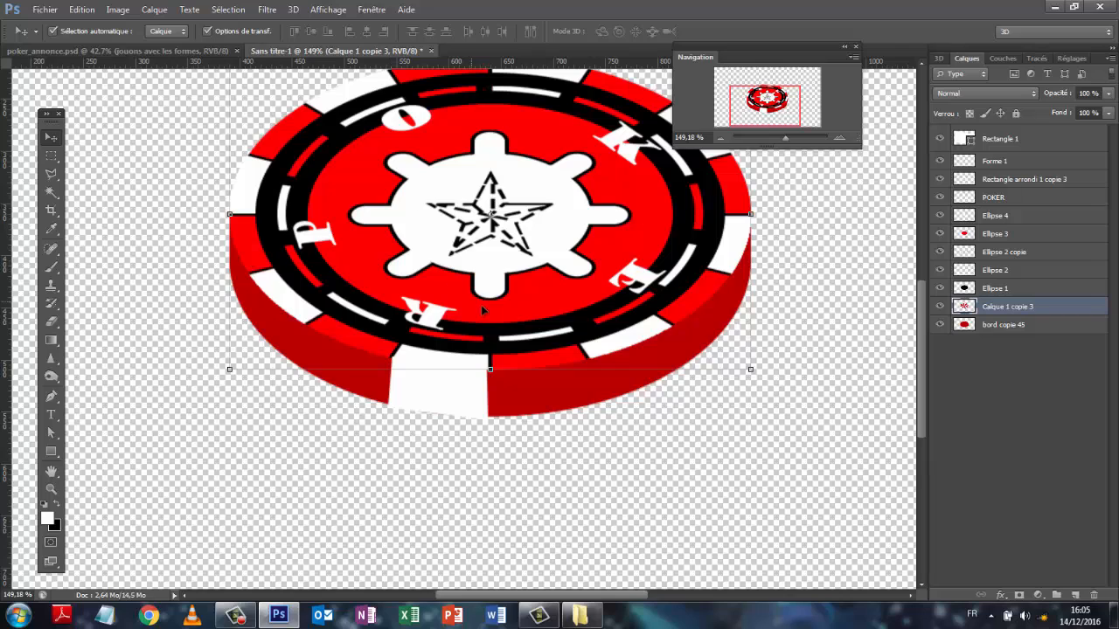
click(51, 191)
click(430, 362)
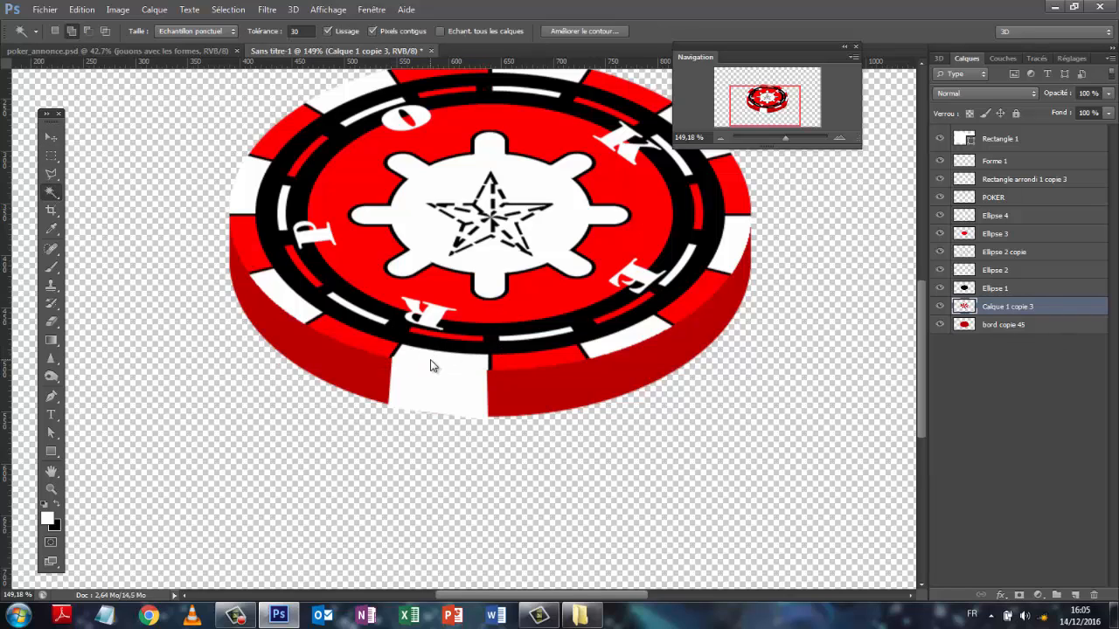
Rasterize the Rectangle 1 layer, delete its part inside the selected segment, and clear the selection.
click(1023, 141)
right_click(1020, 142)
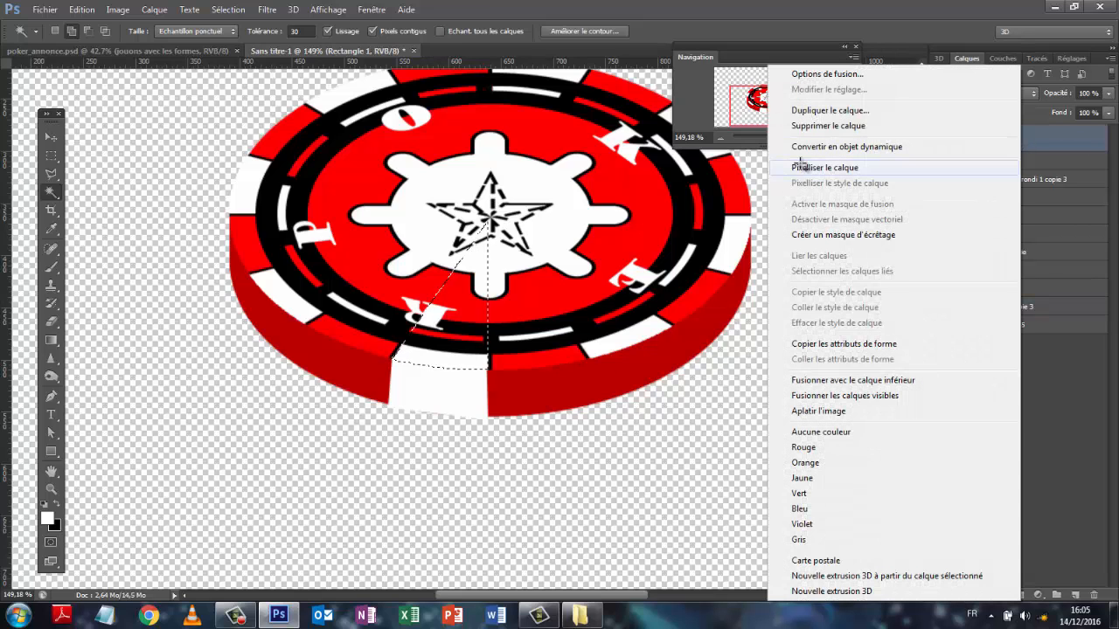
click(800, 167)
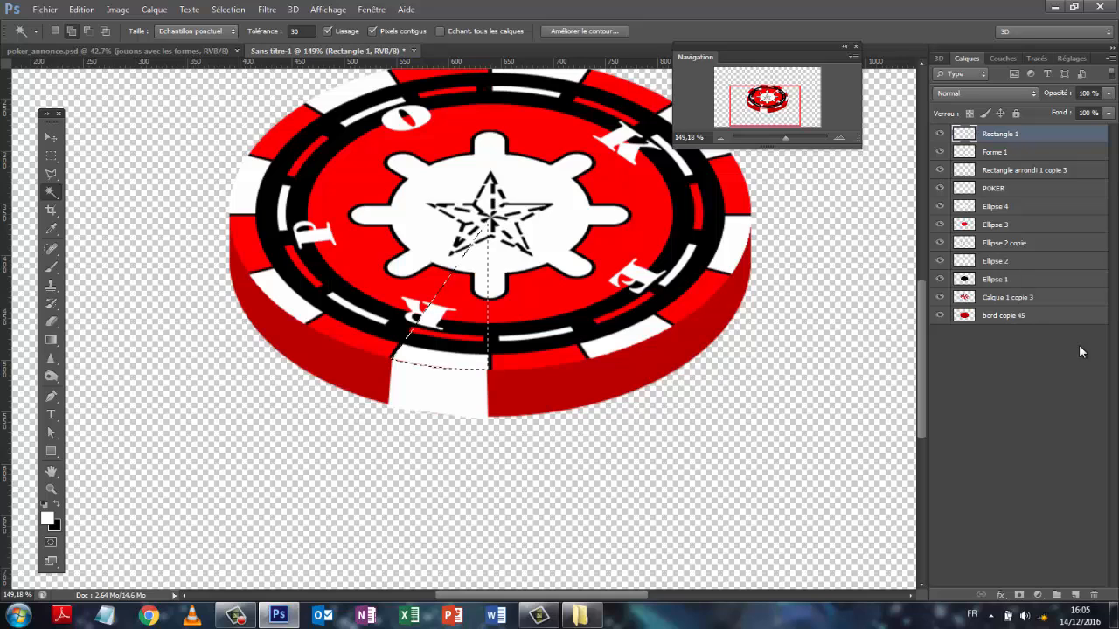
click(229, 9)
click(248, 39)
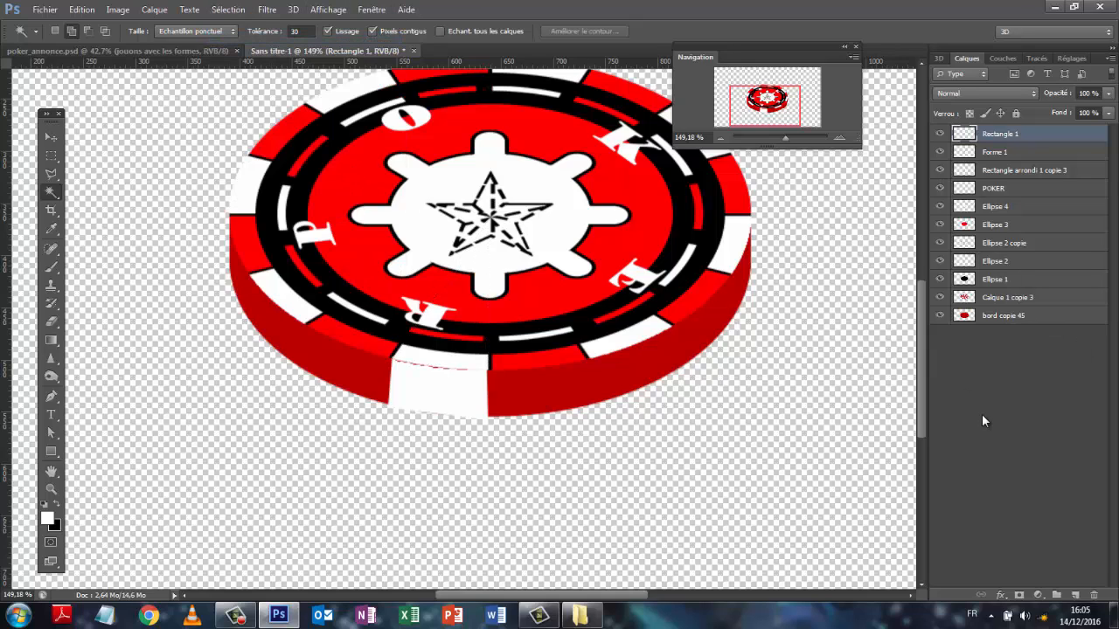
Paint white over the thin red line between the front white segment and its edge piece on the Calque 1 copie 3 layer.
drag(787, 142, 793, 140)
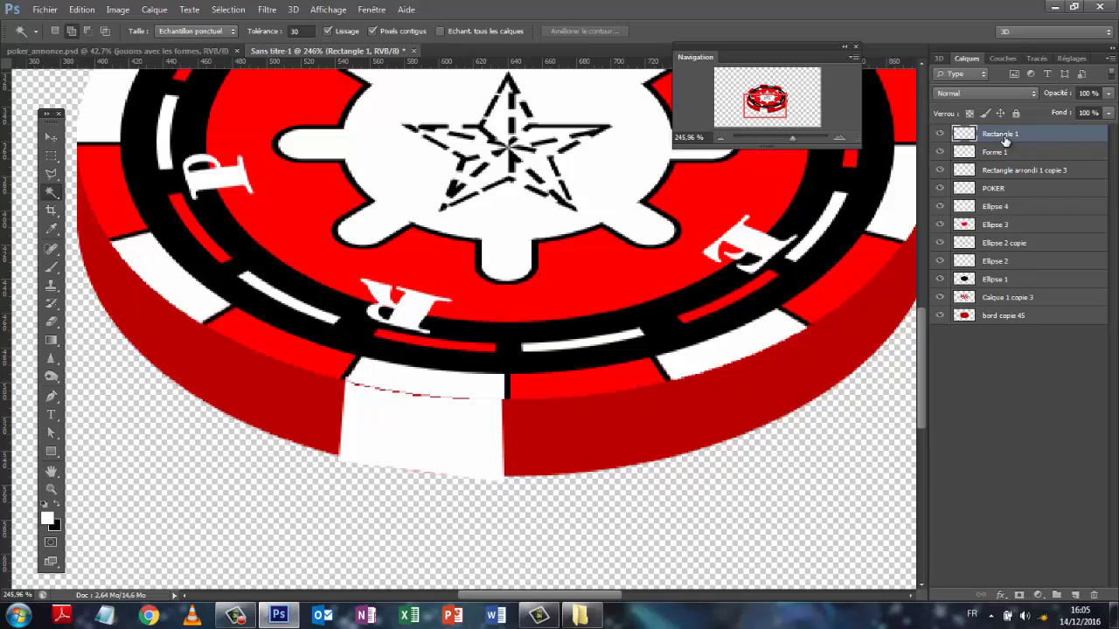
click(1005, 299)
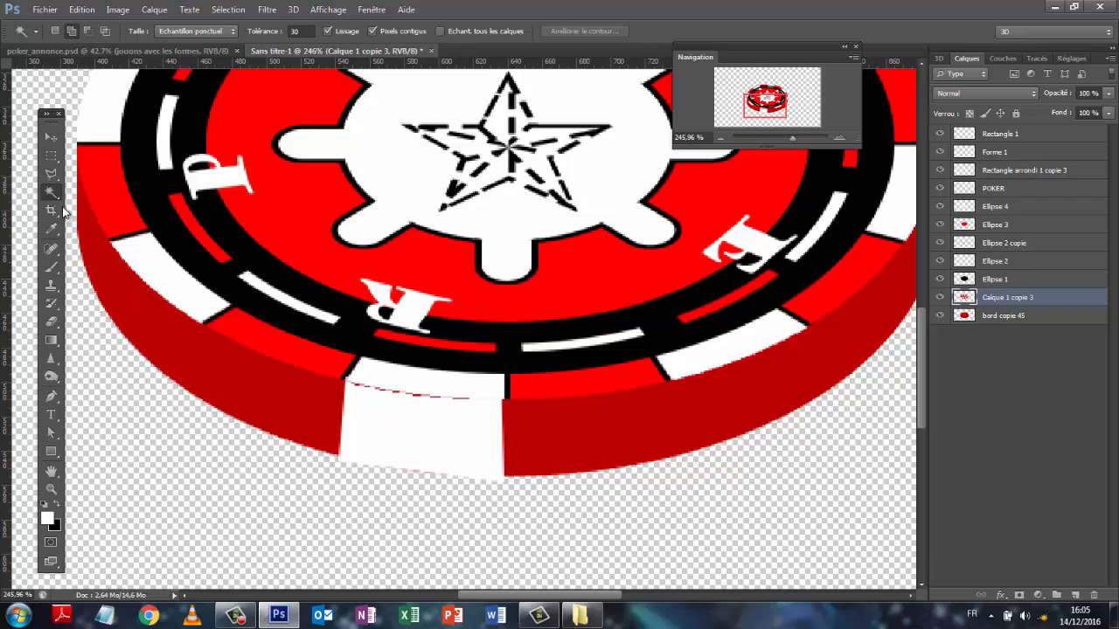
click(49, 268)
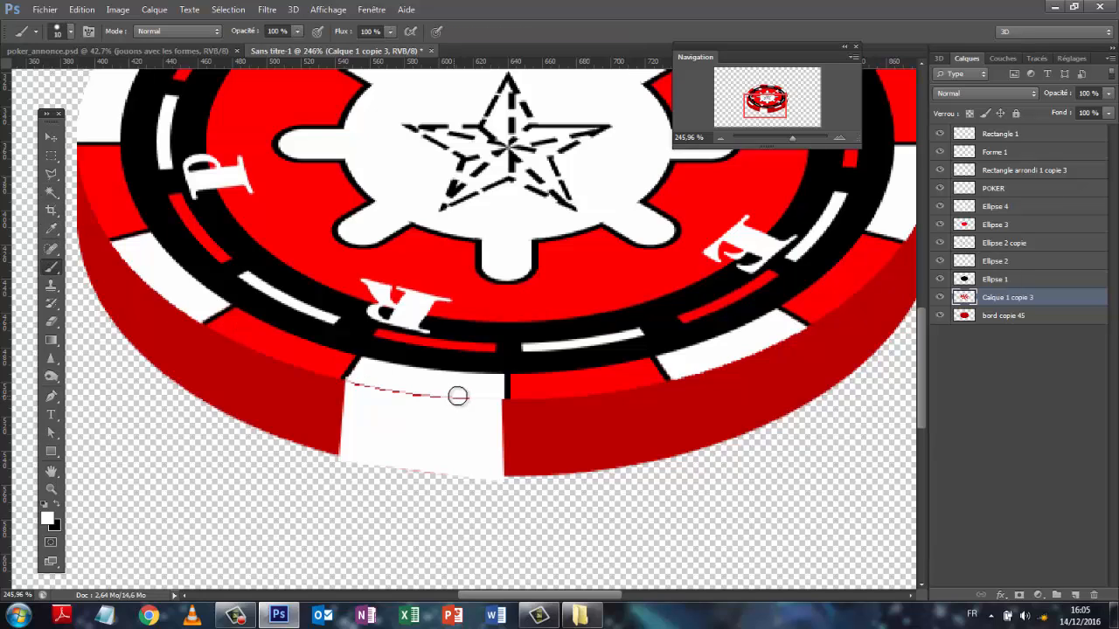
drag(425, 392, 362, 382)
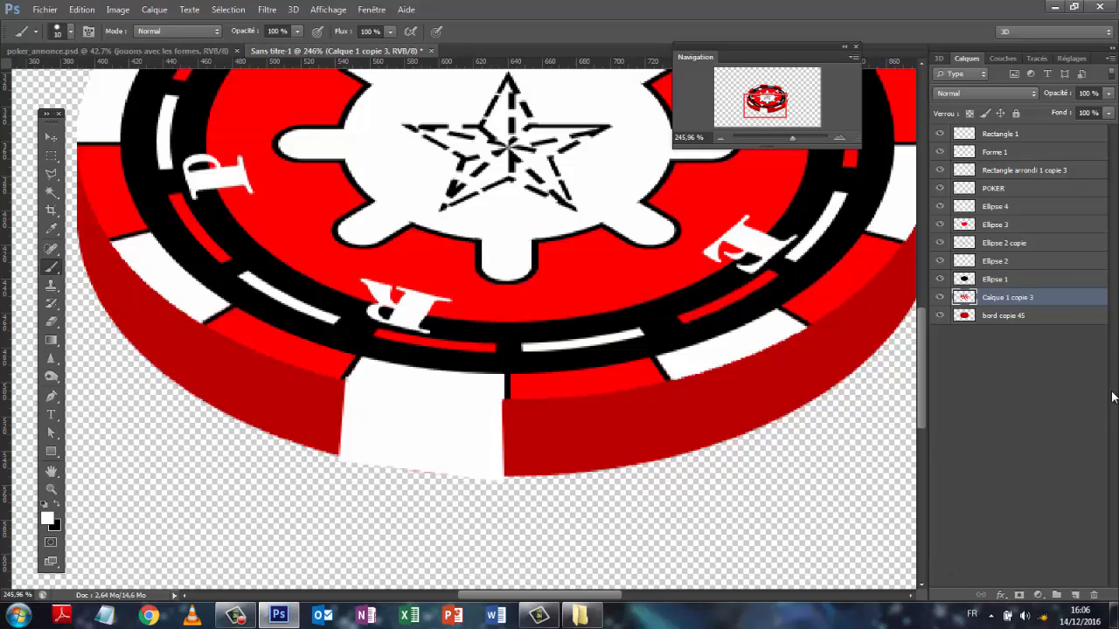
click(1082, 395)
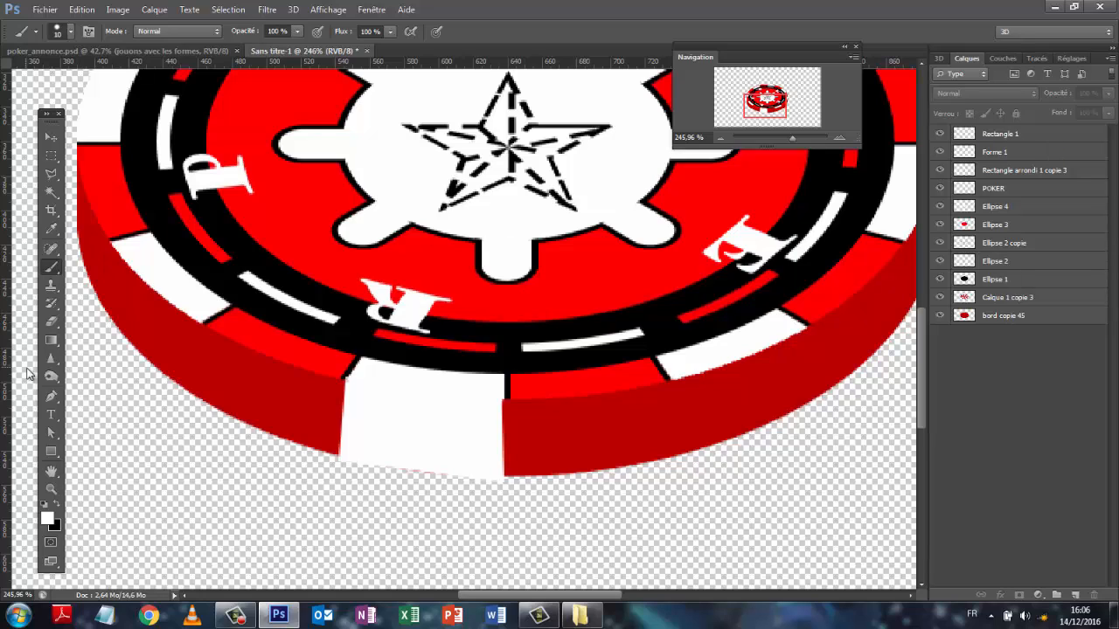
Set the brush size to 4 px for the Rectangle 1 layer and undo the stray white dot on the chip face.
click(1027, 136)
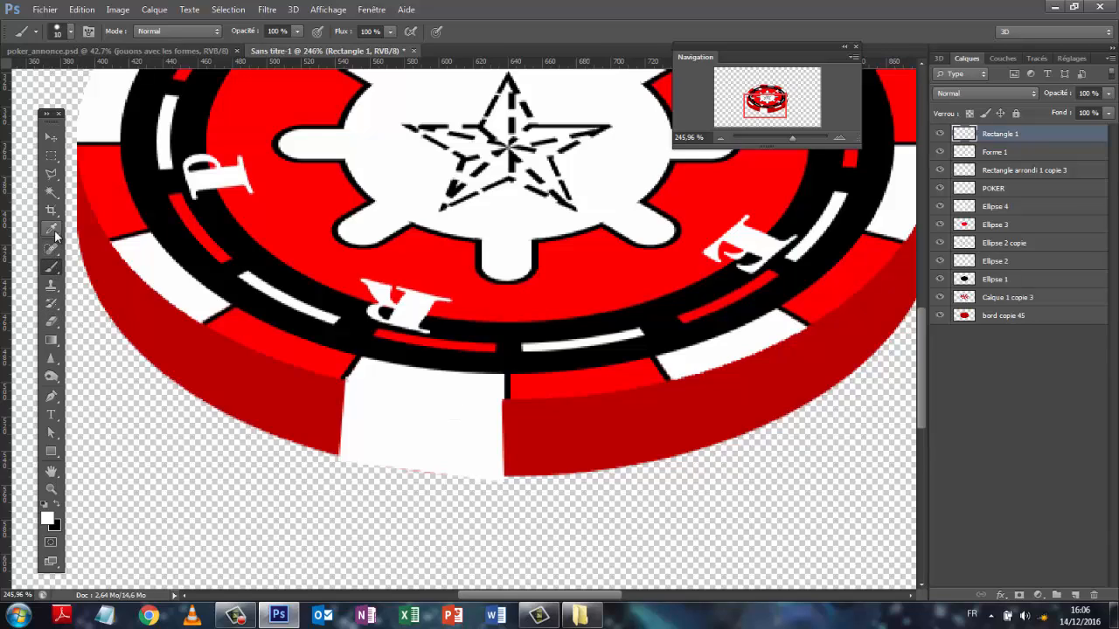
right_click(60, 272)
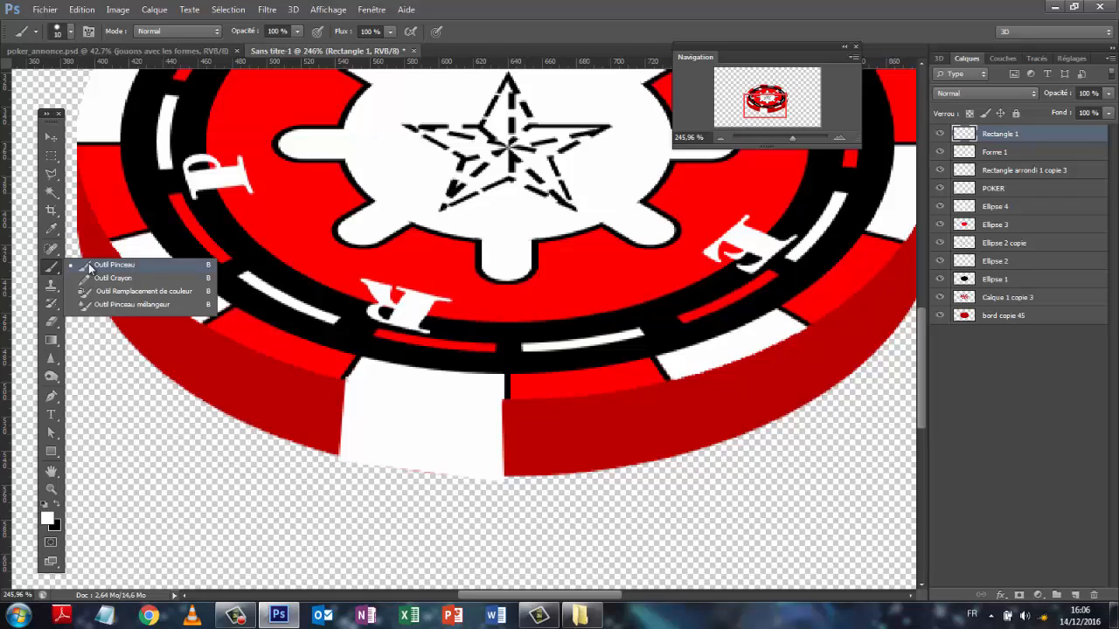
click(98, 265)
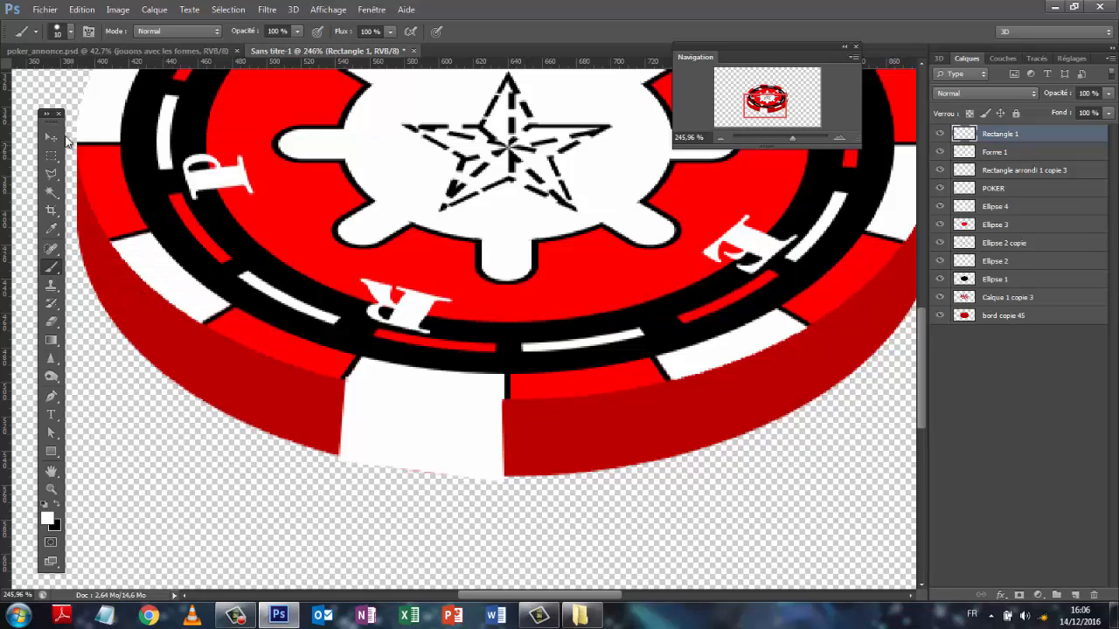
click(72, 33)
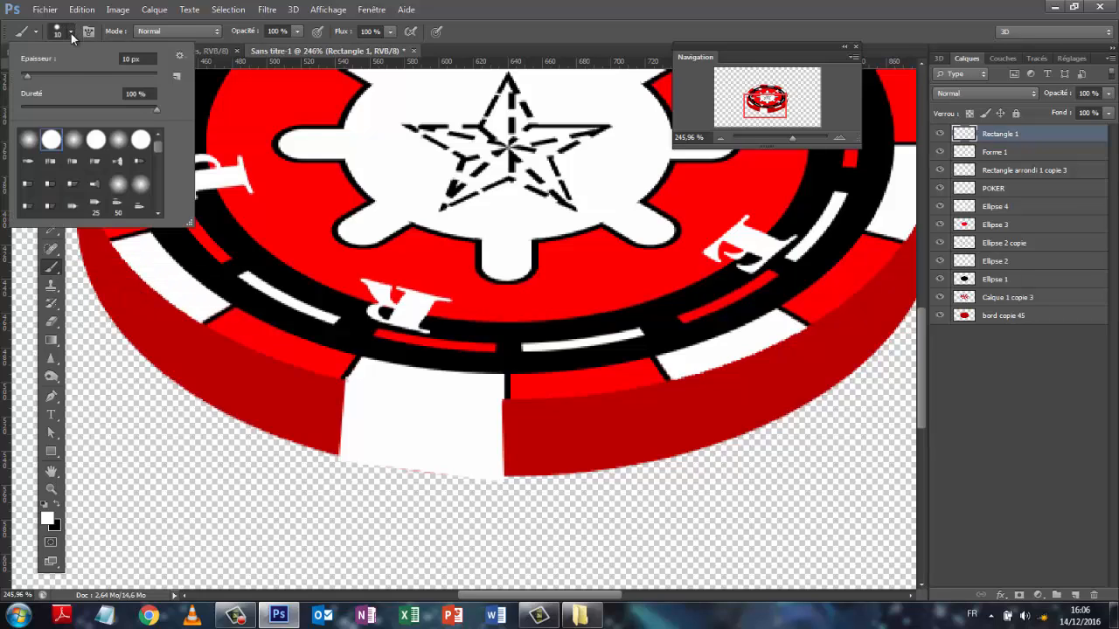
double_click(129, 58)
text(4x)
key(Return)
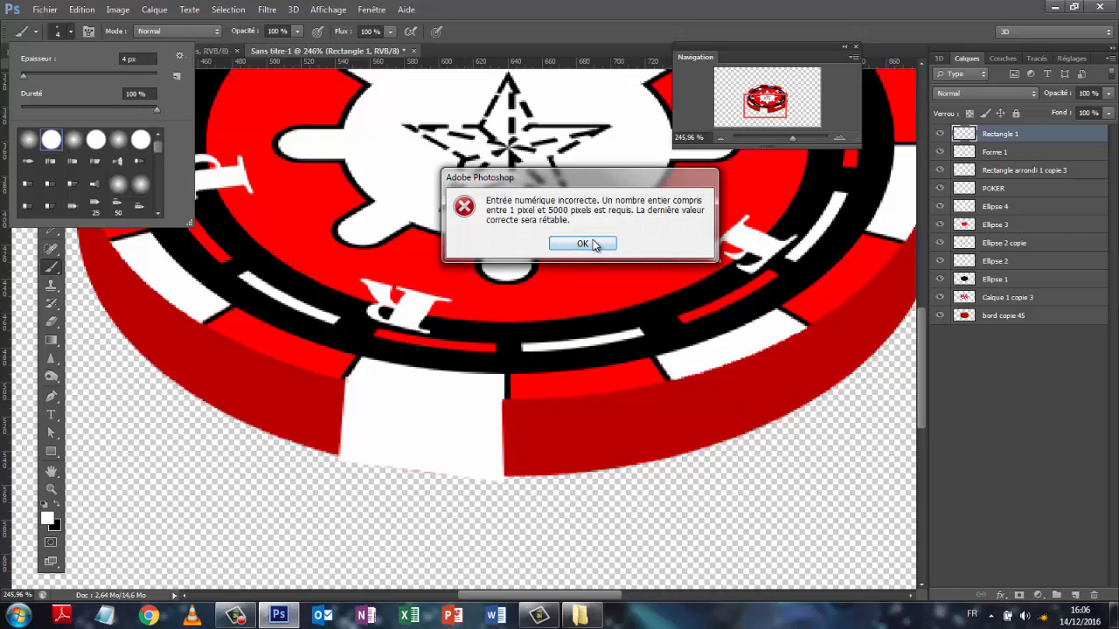
click(590, 242)
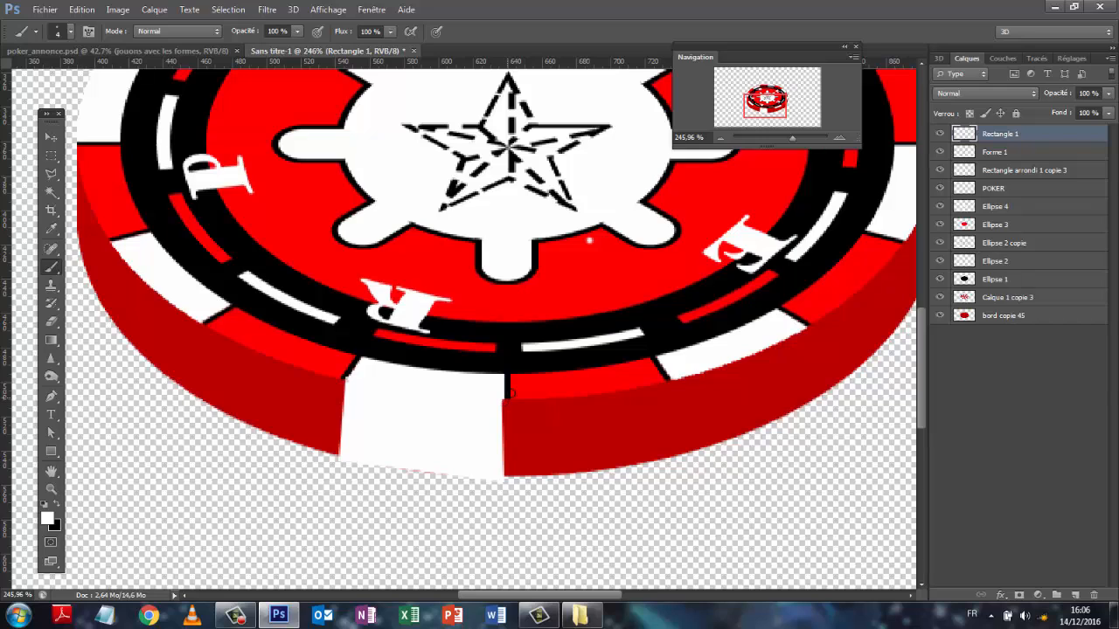
click(81, 10)
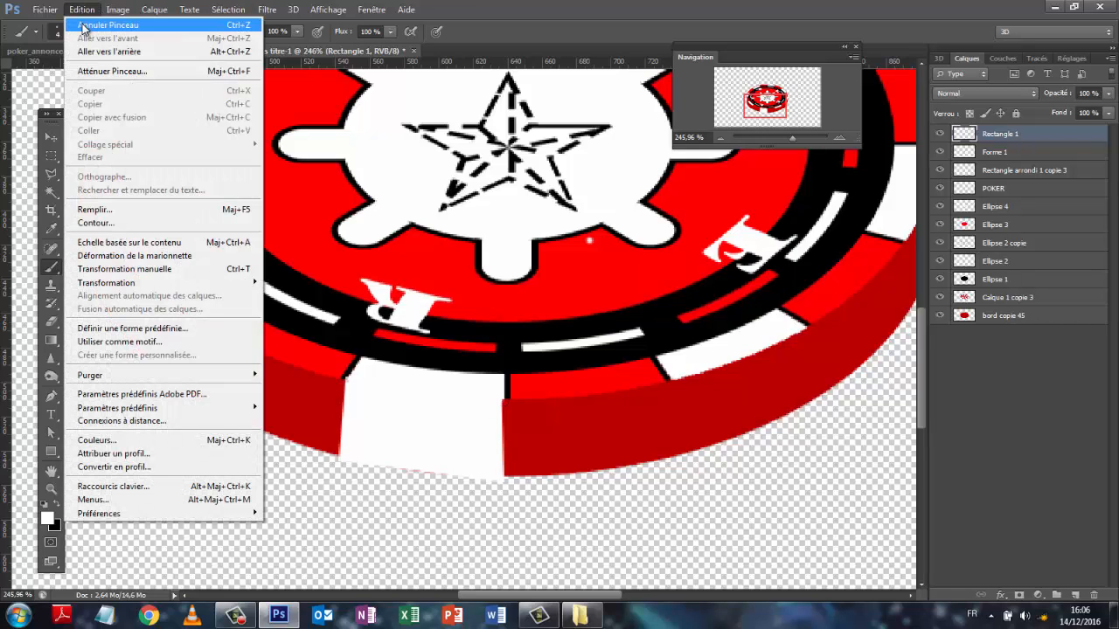
click(84, 26)
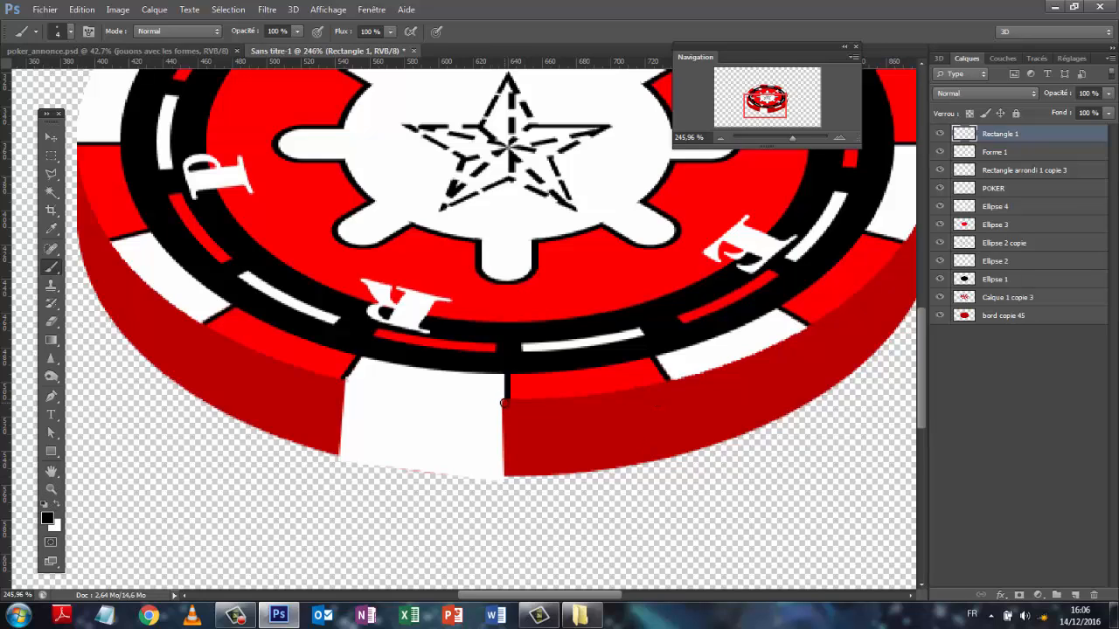
Paint black vertical lines down both sides of the white edge segment on the Rectangle 1 layer, undoing the stray line across it.
drag(506, 399, 507, 490)
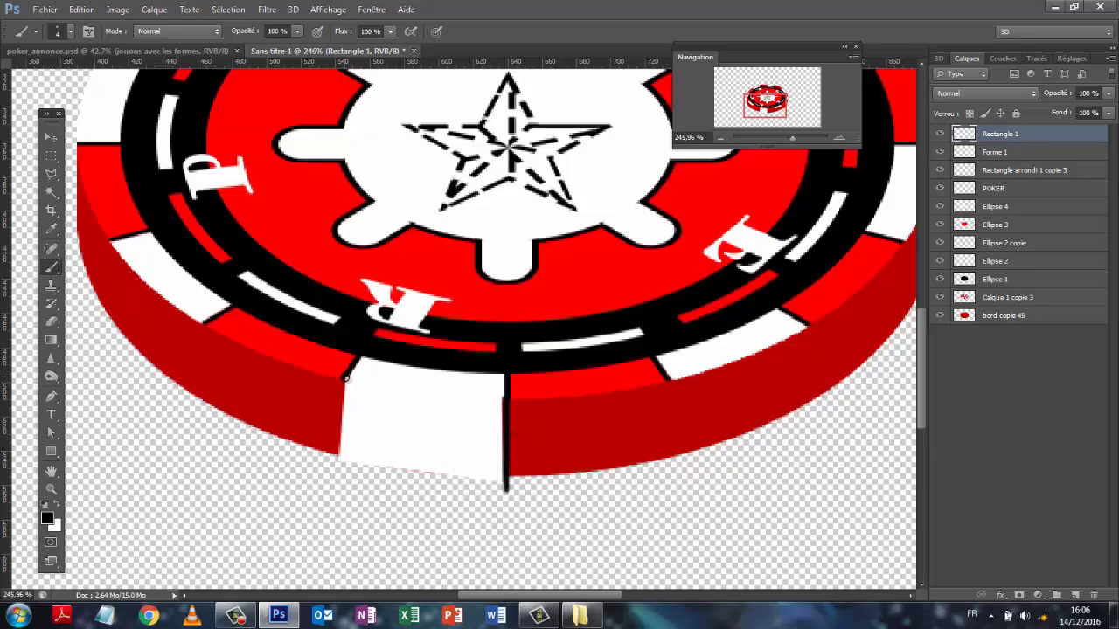
shift+click(344, 378)
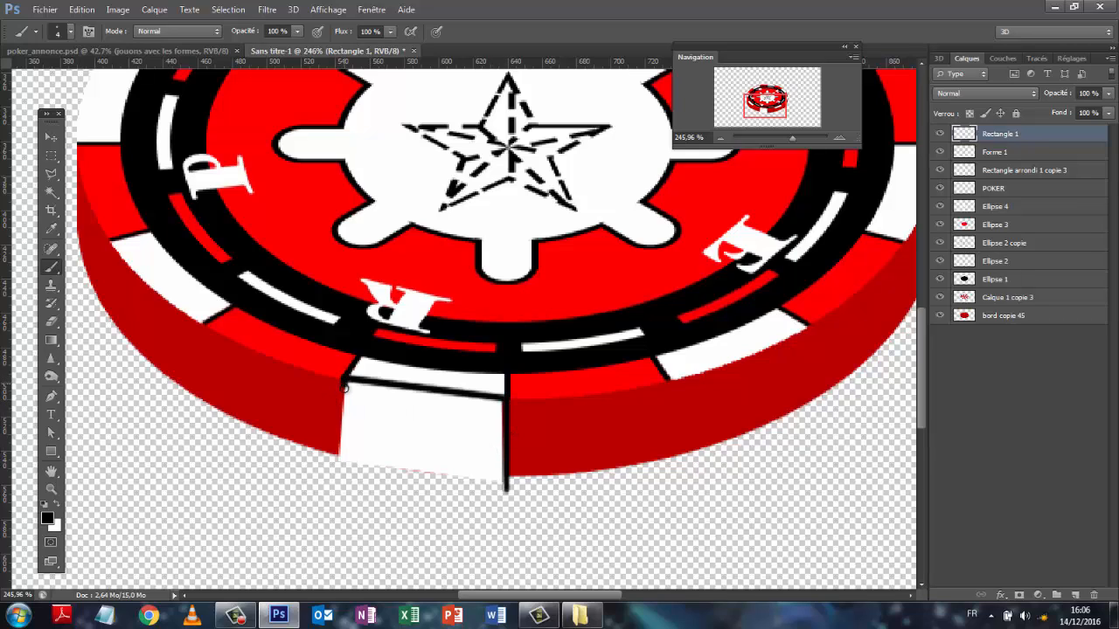
click(95, 10)
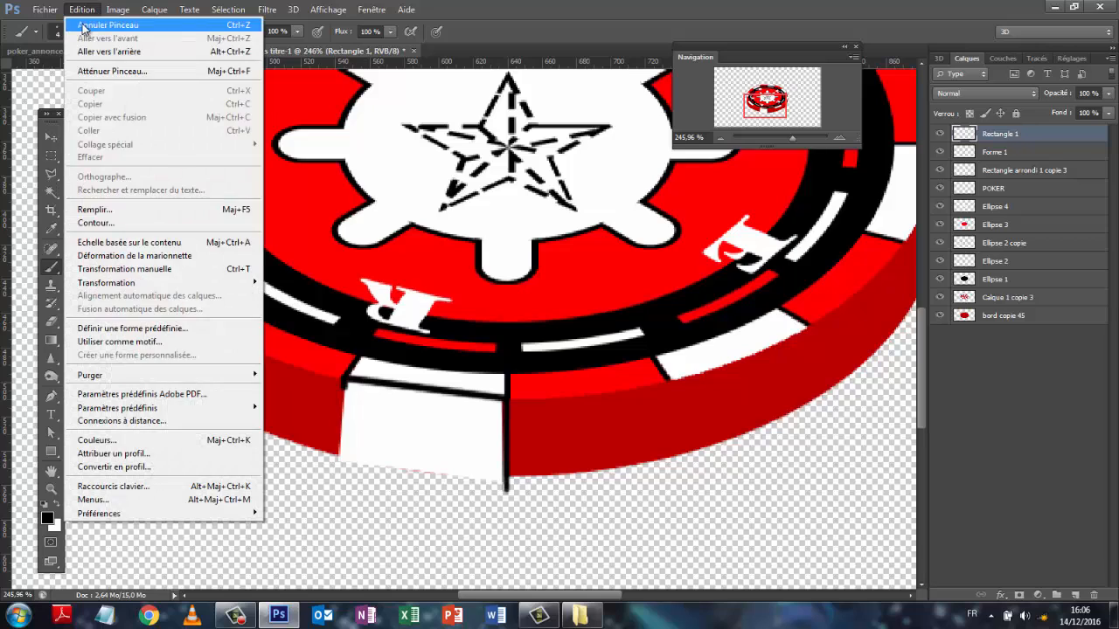
click(107, 24)
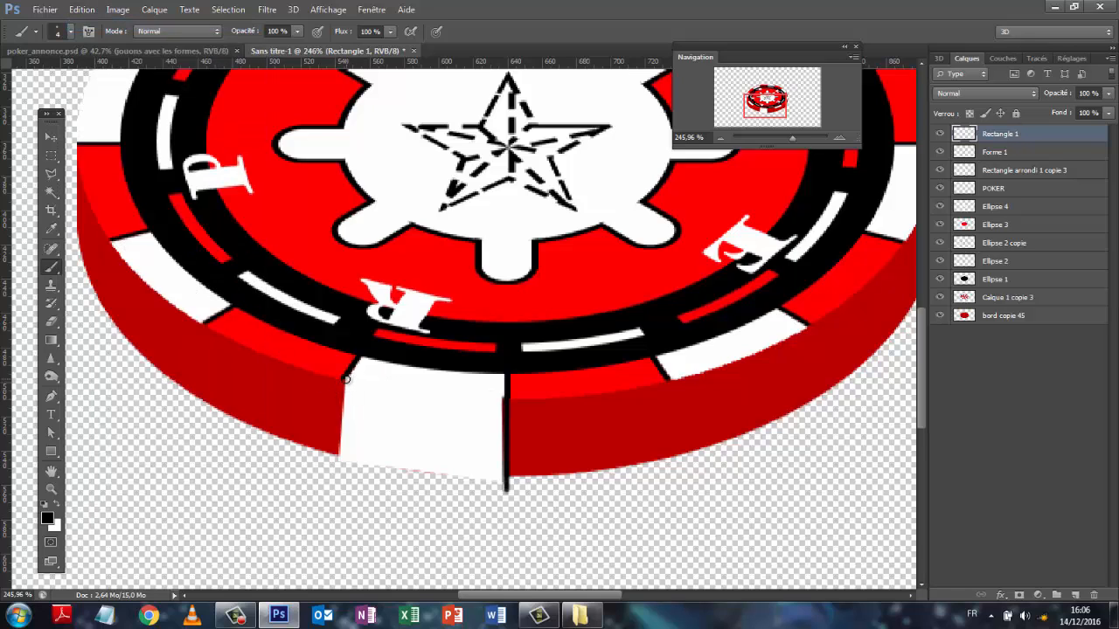
drag(346, 385, 343, 457)
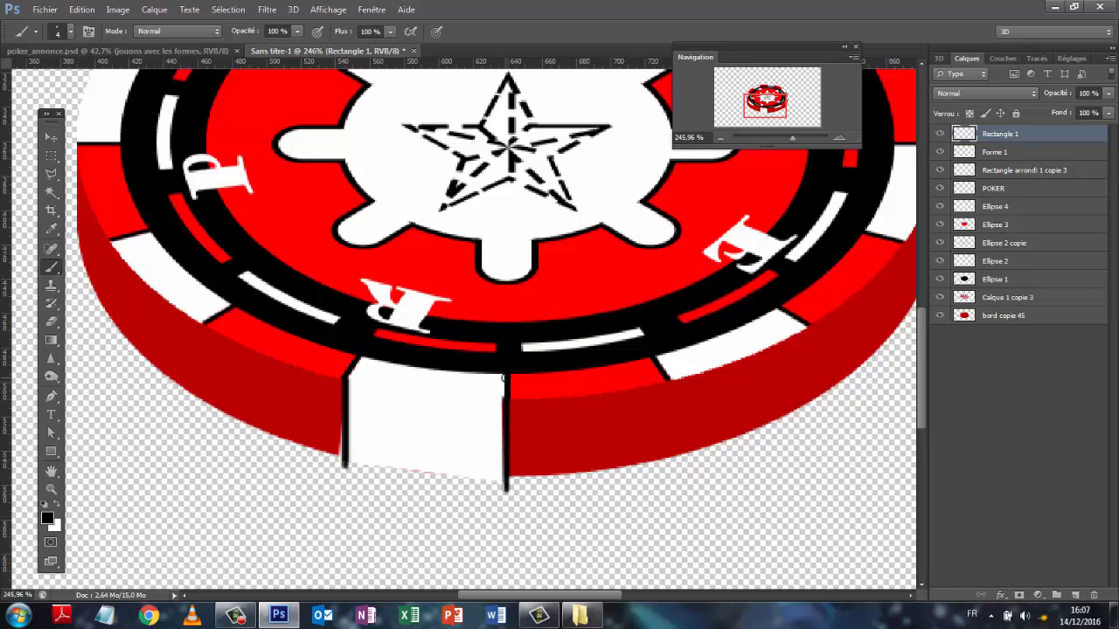
click(504, 377)
shift+click(344, 465)
click(81, 8)
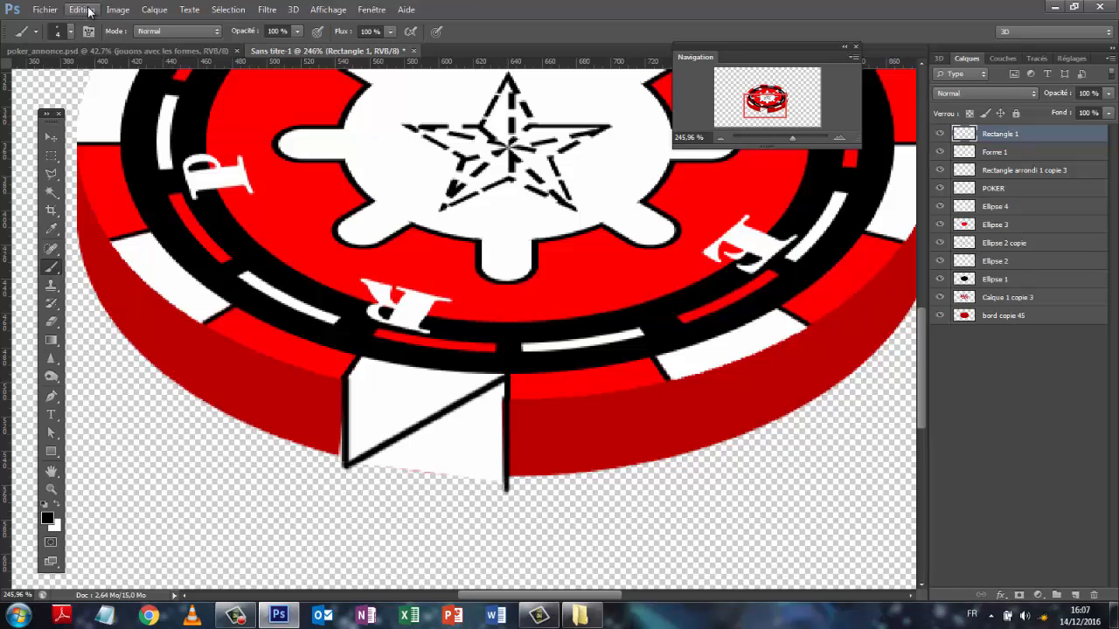
click(108, 25)
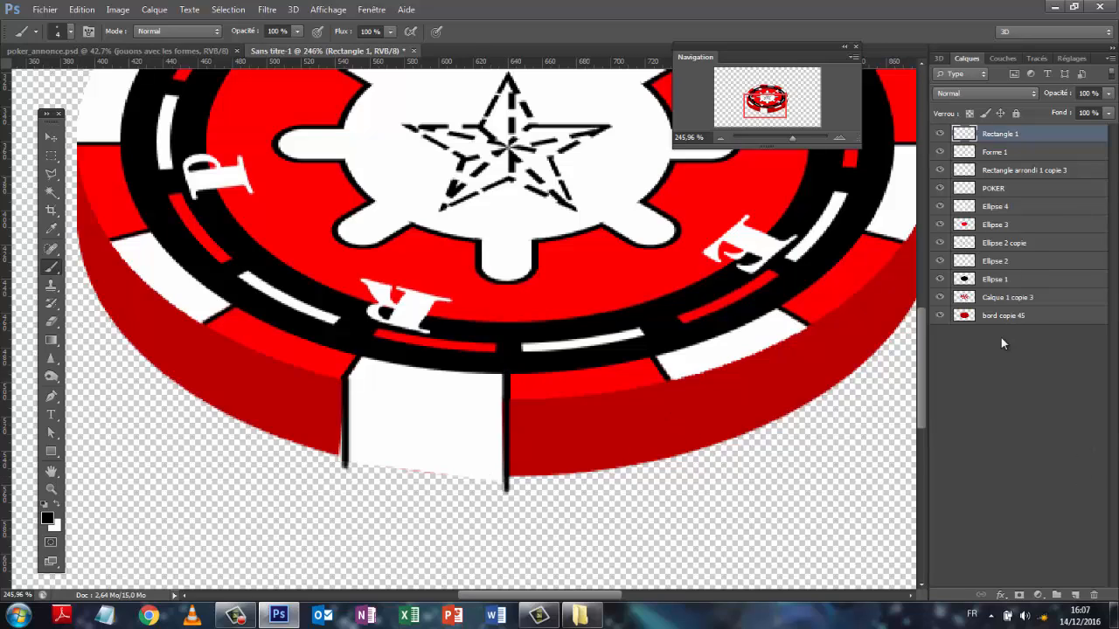
Select the transparent area outside the chip on the bord copie 45 layer with the Magic Wand.
click(1028, 406)
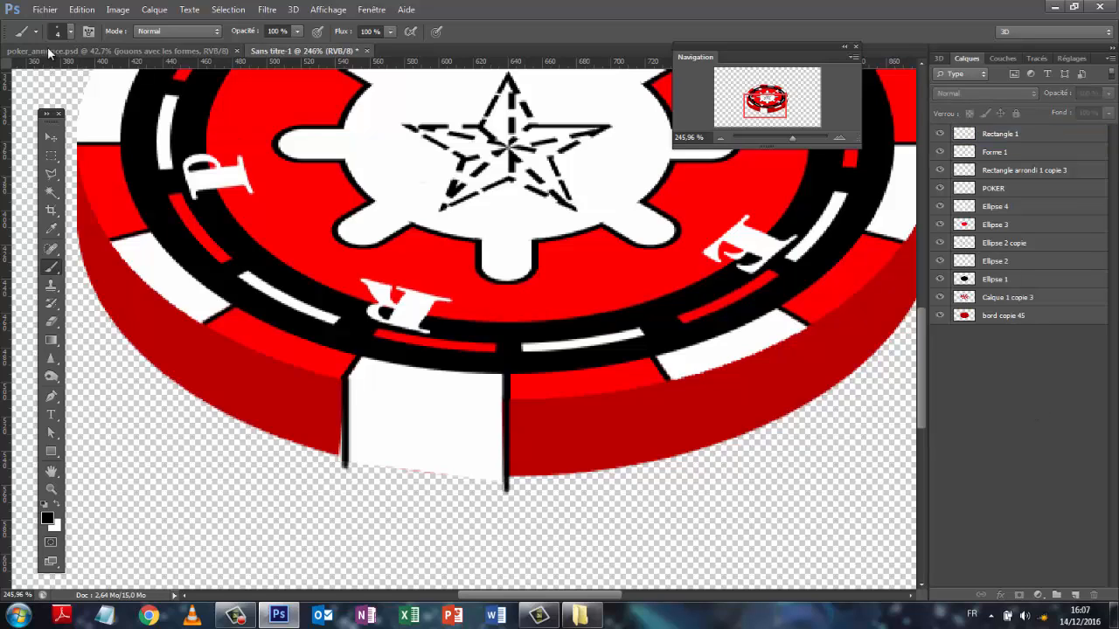
click(995, 319)
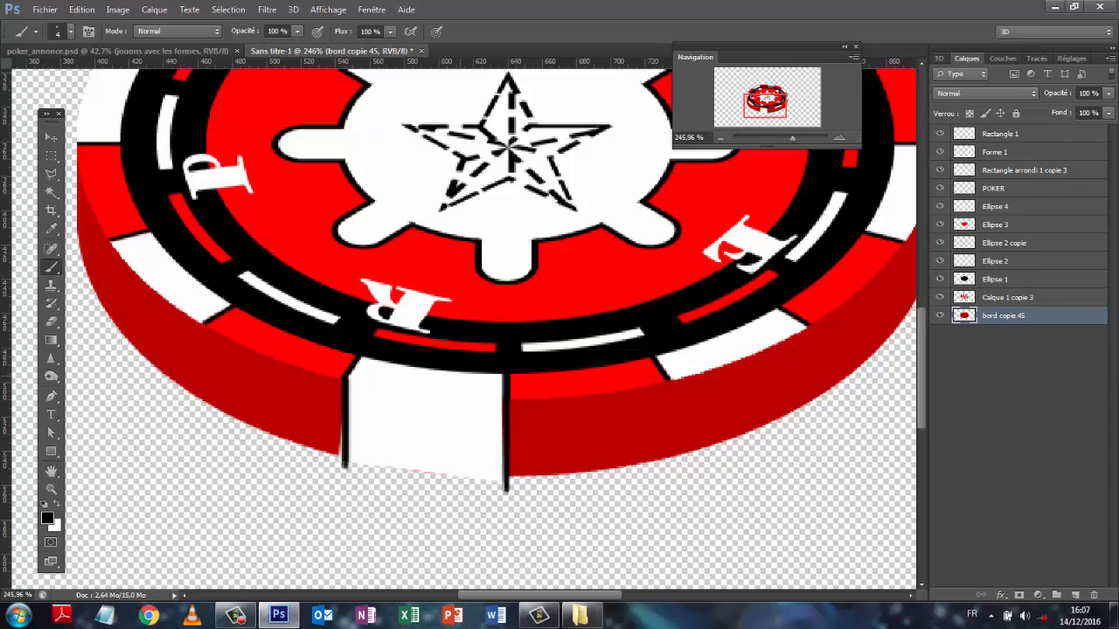
click(53, 192)
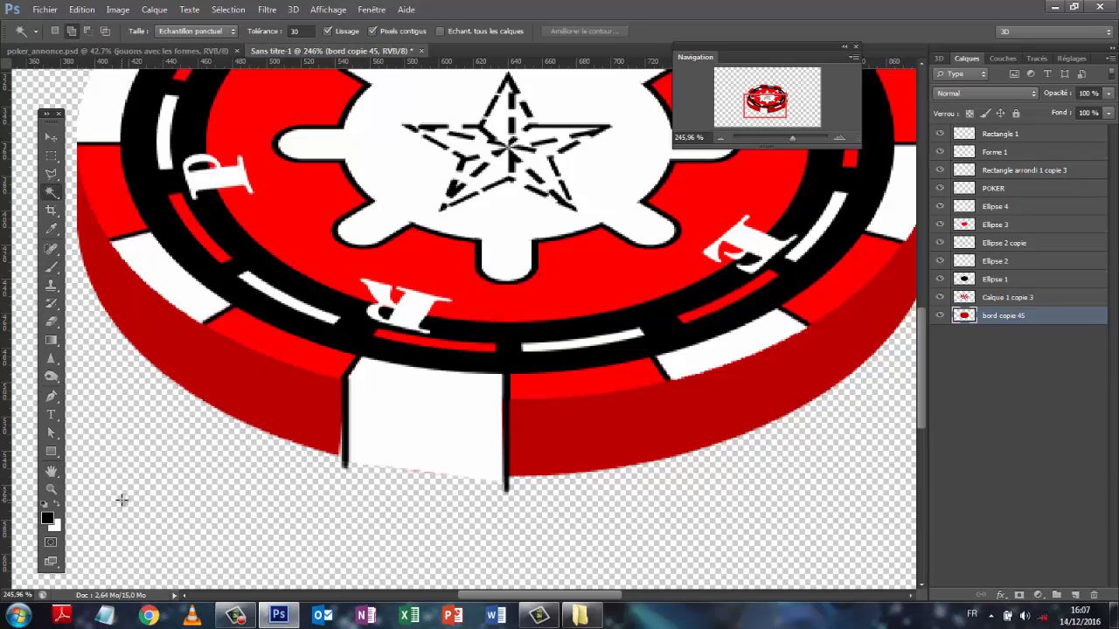
click(123, 501)
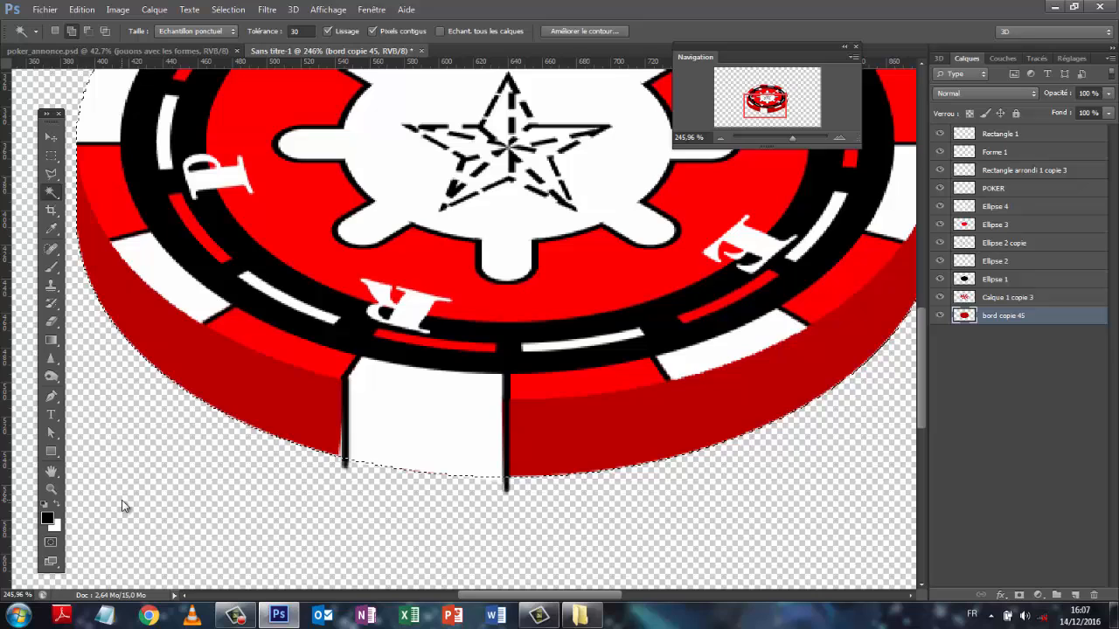
Delete the parts of the Rectangle 1 layer that extend beyond the chip's outline and clear the selection.
click(1020, 137)
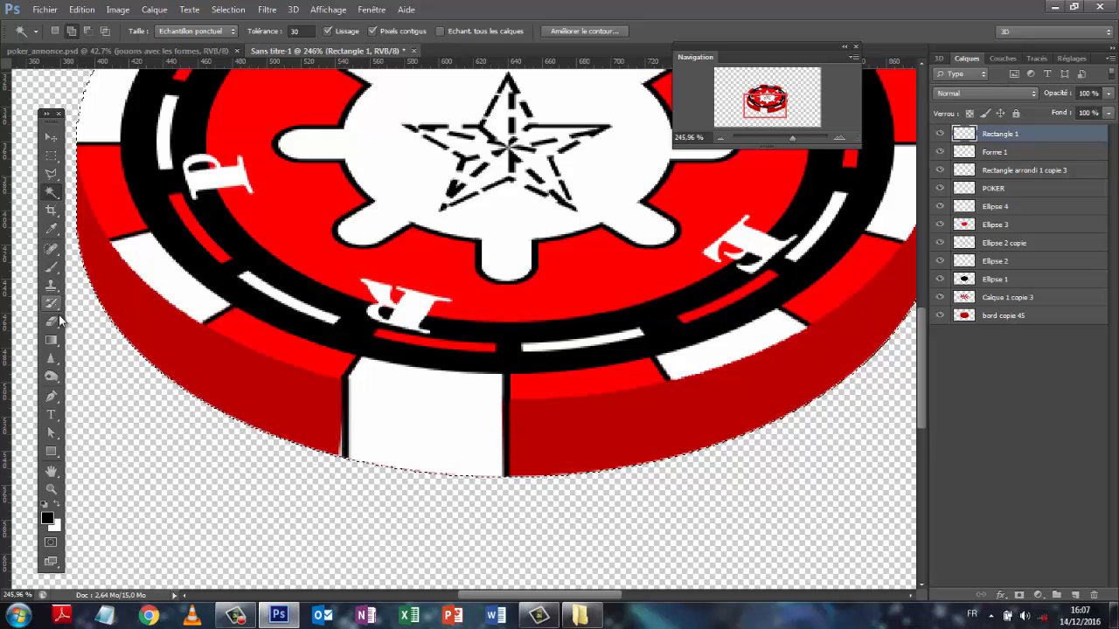
click(53, 320)
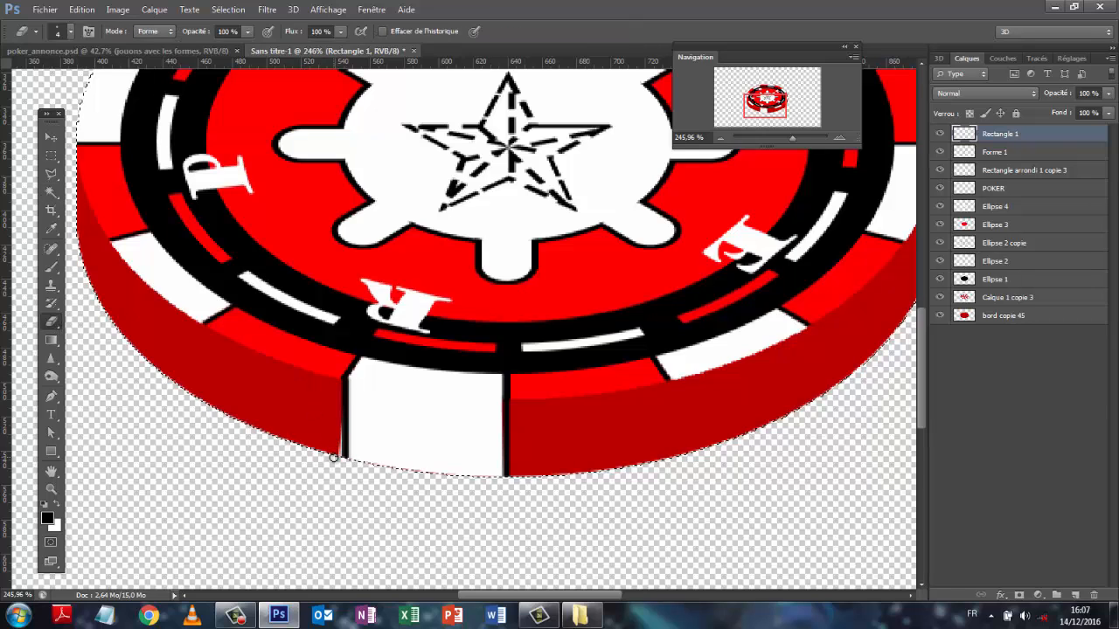
click(238, 9)
click(237, 38)
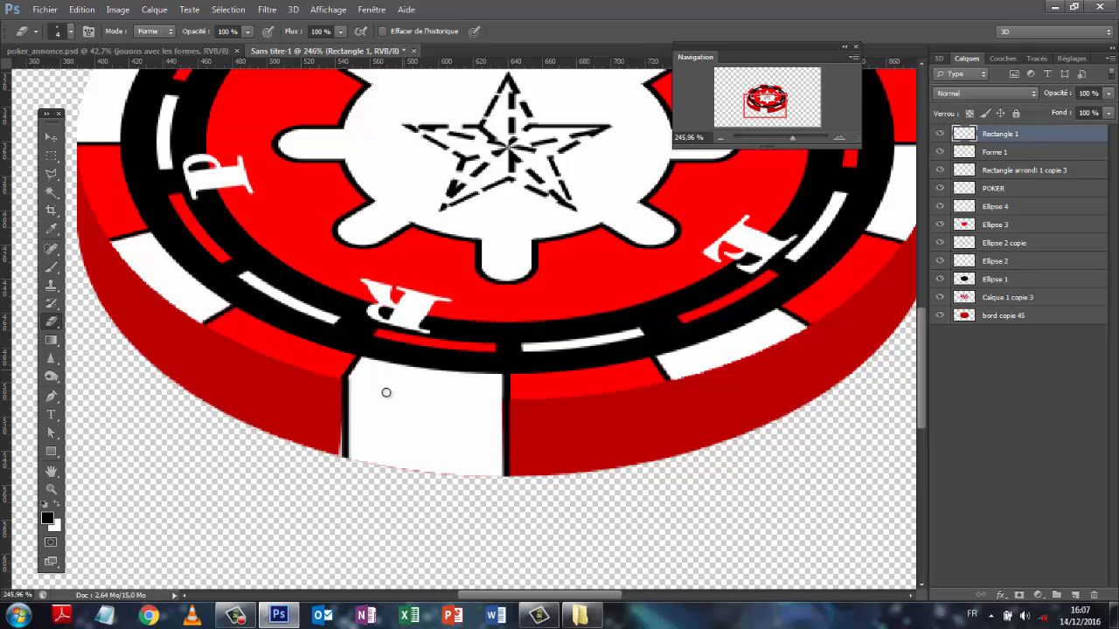
Delete the stray white pixels beside the white edge segment's outer black line on the Rectangle 1 layer and clear the selection.
drag(793, 137, 766, 111)
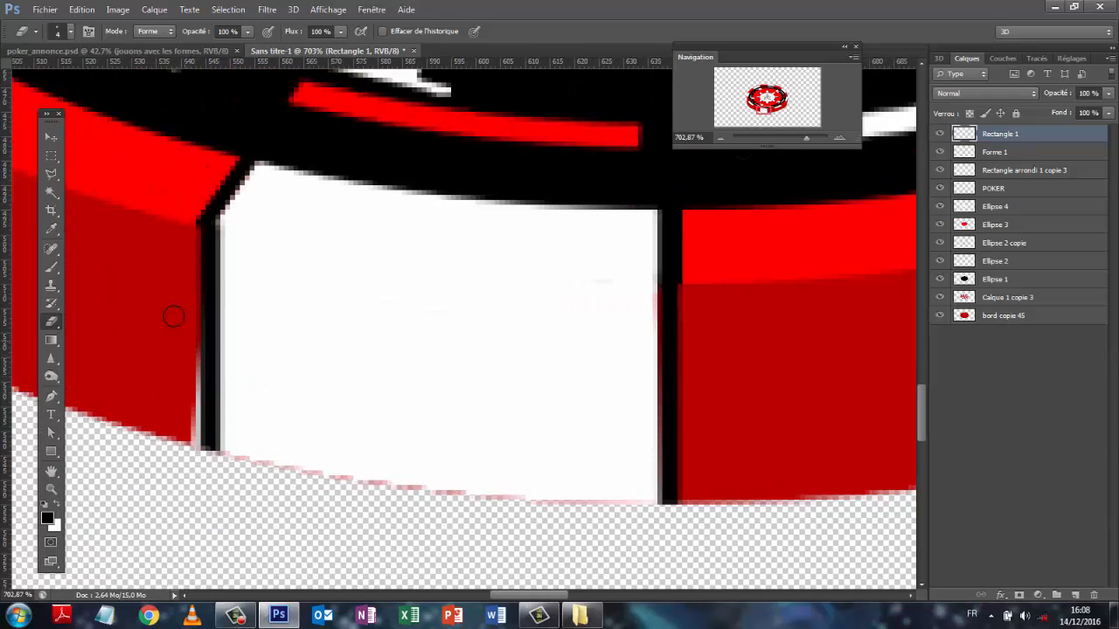
click(50, 158)
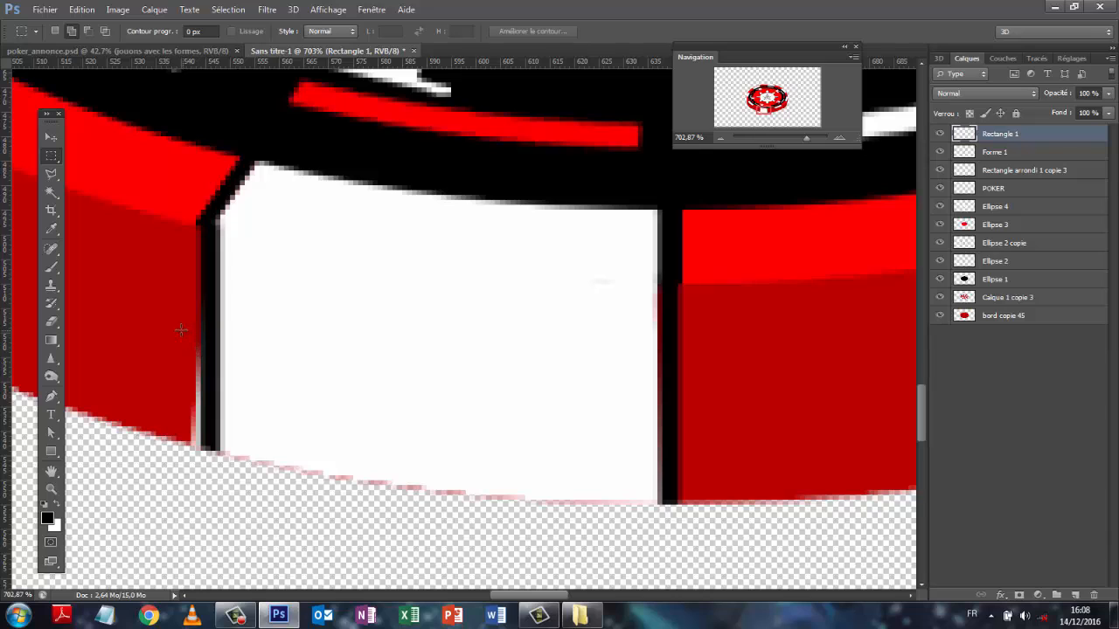
drag(177, 300, 200, 474)
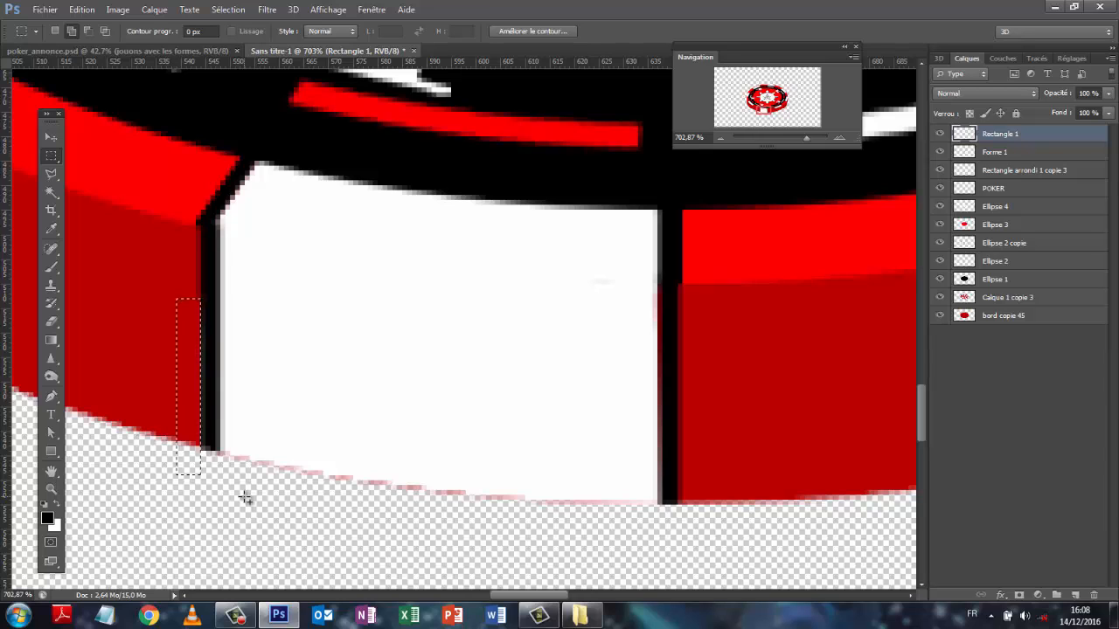
click(228, 10)
click(248, 37)
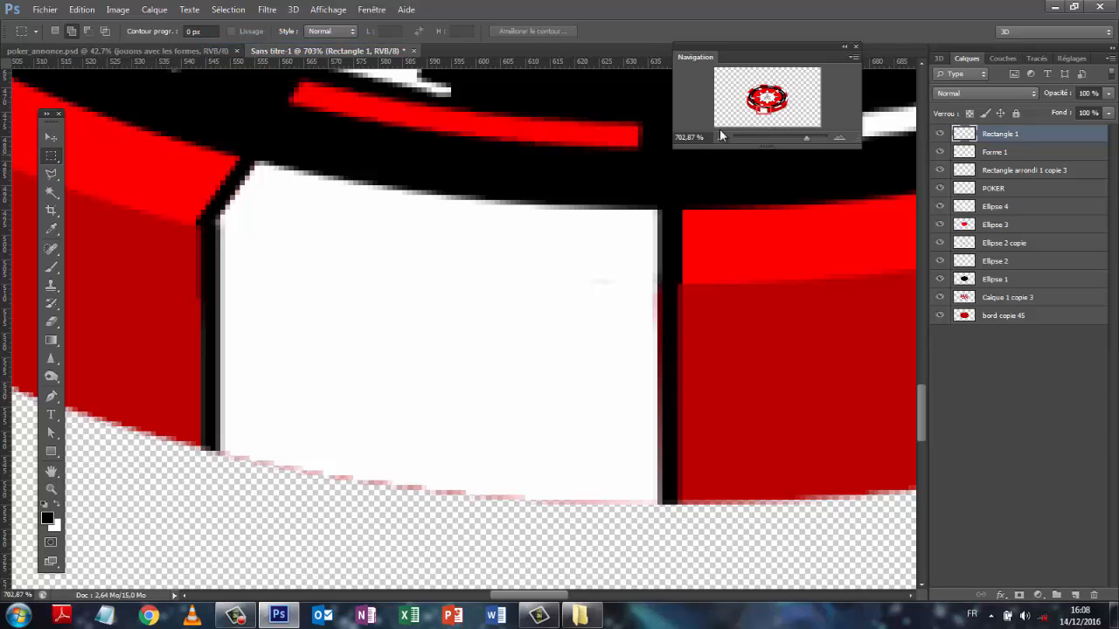
Darken the white edge segment on the Rectangle 1 layer with Hue/Saturation, setting the lightness to about -14.
drag(792, 136, 778, 139)
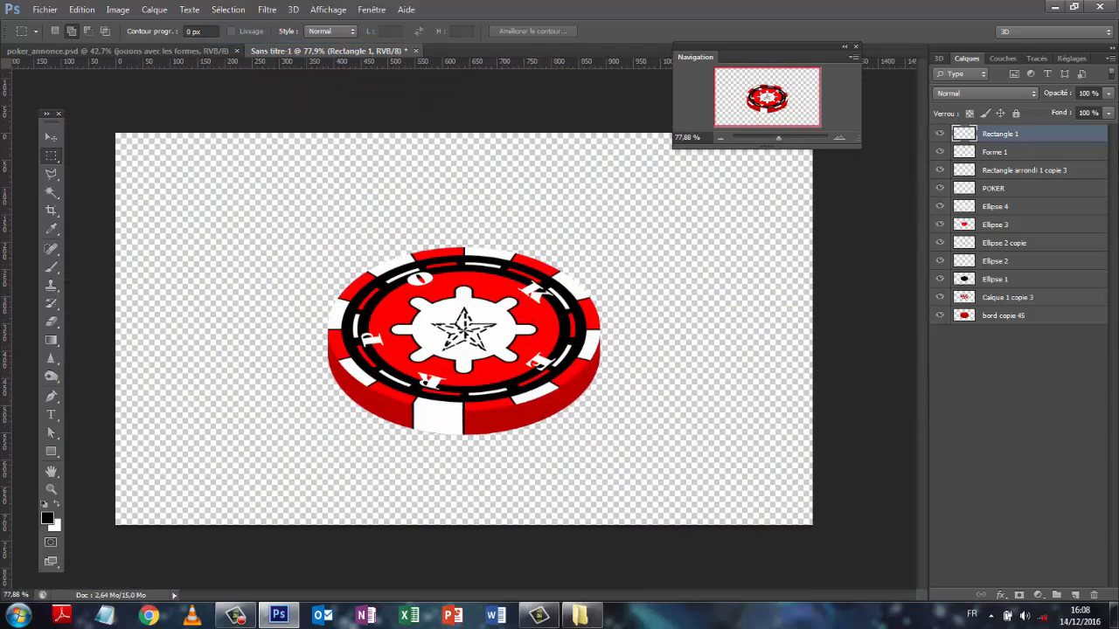
click(116, 11)
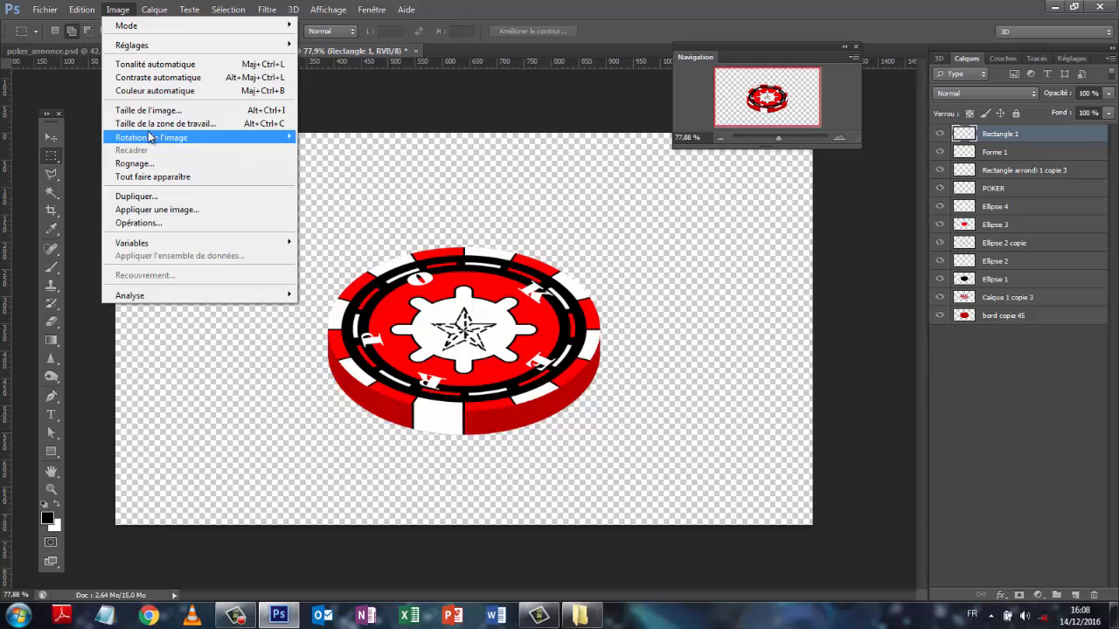
mouse_move(147, 48)
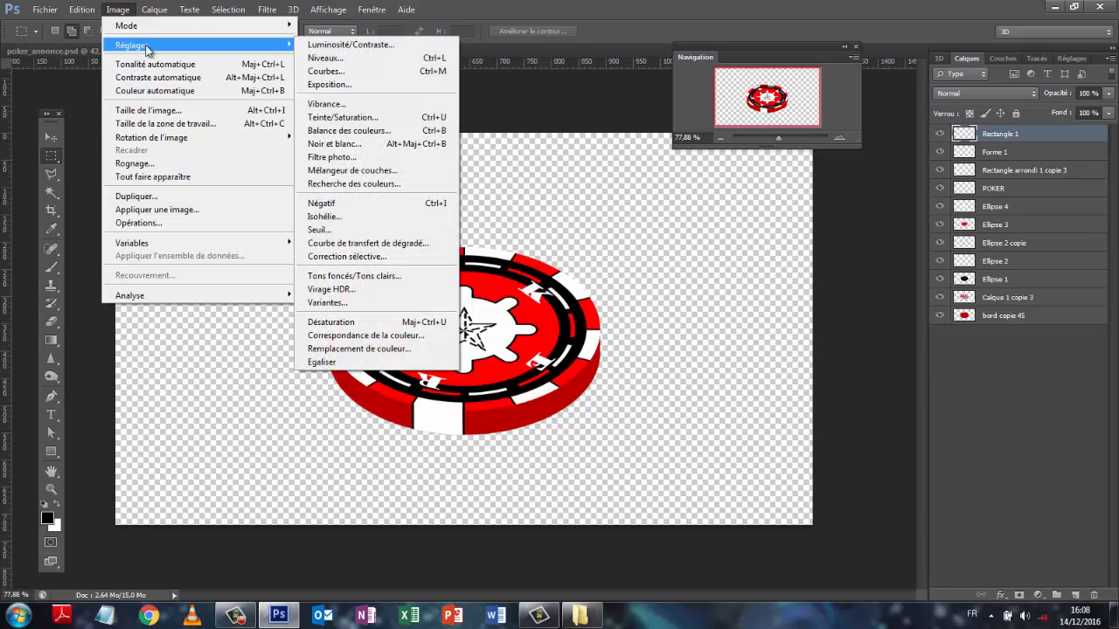
click(354, 117)
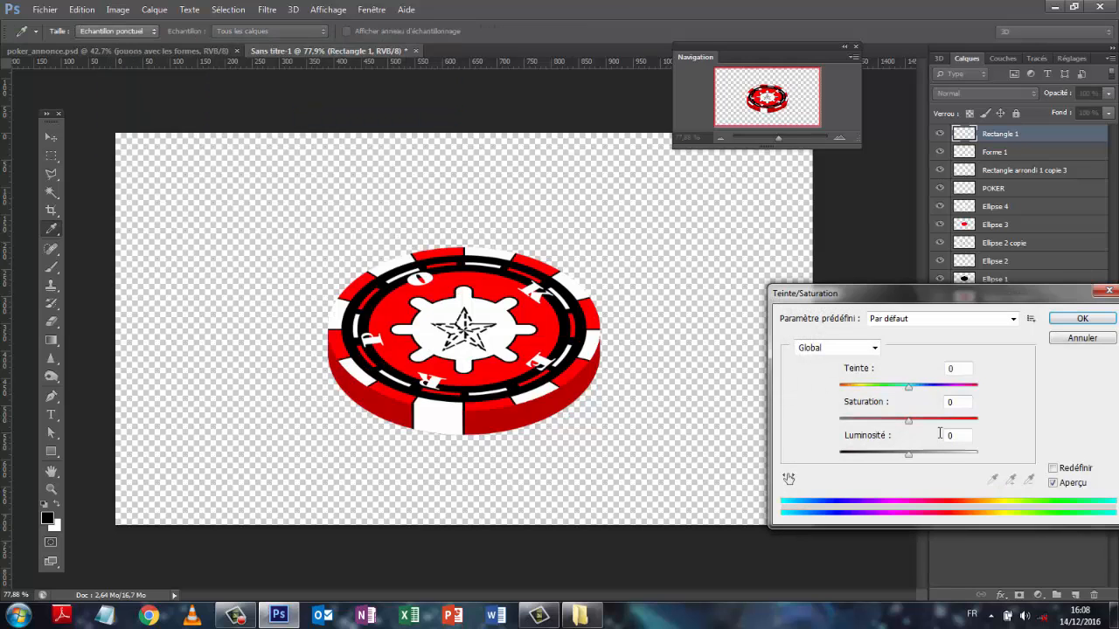
drag(909, 454, 899, 453)
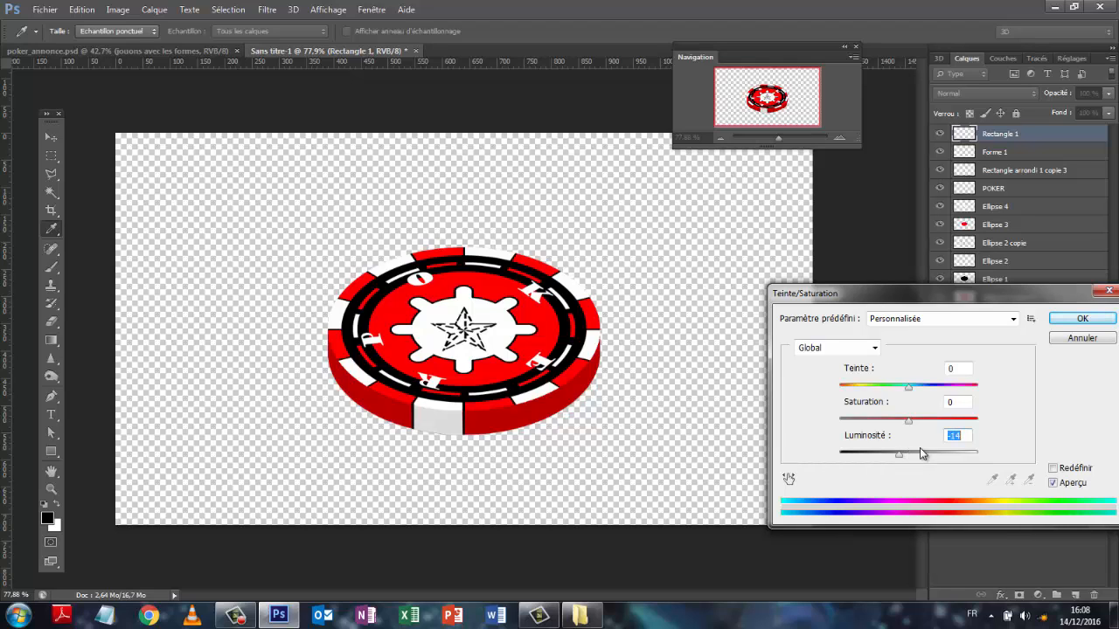
click(1097, 319)
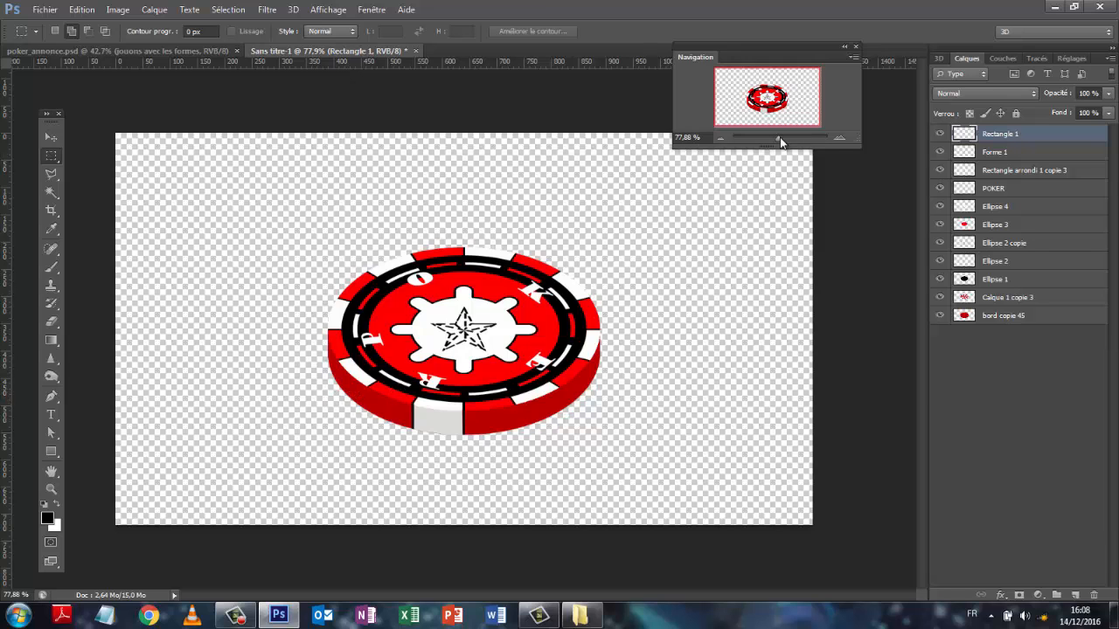
drag(781, 141, 787, 138)
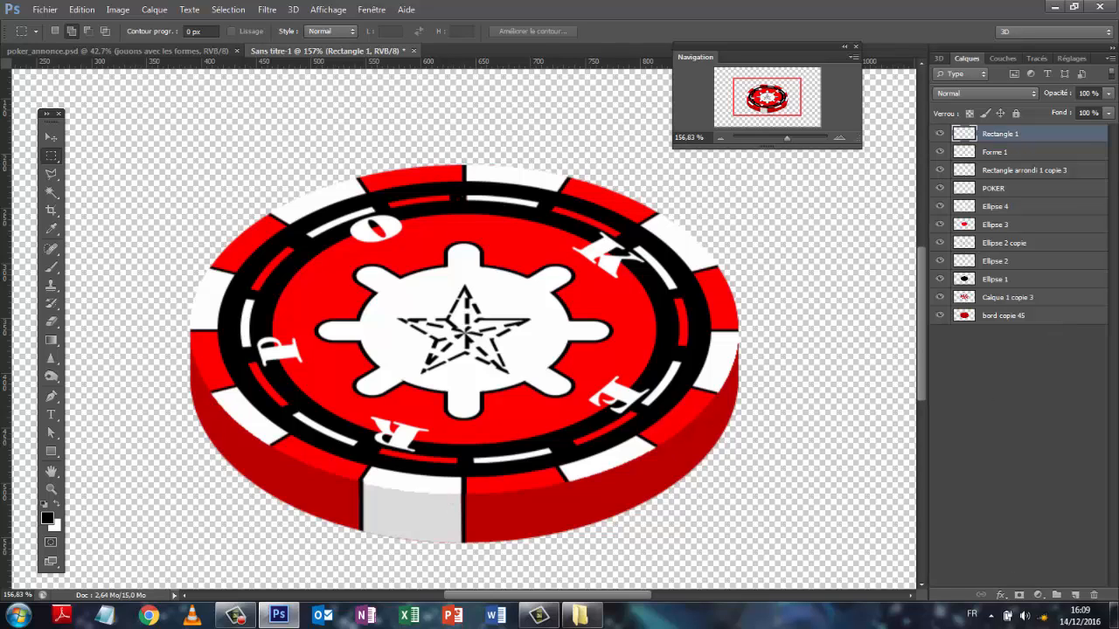
mouse_move(233, 619)
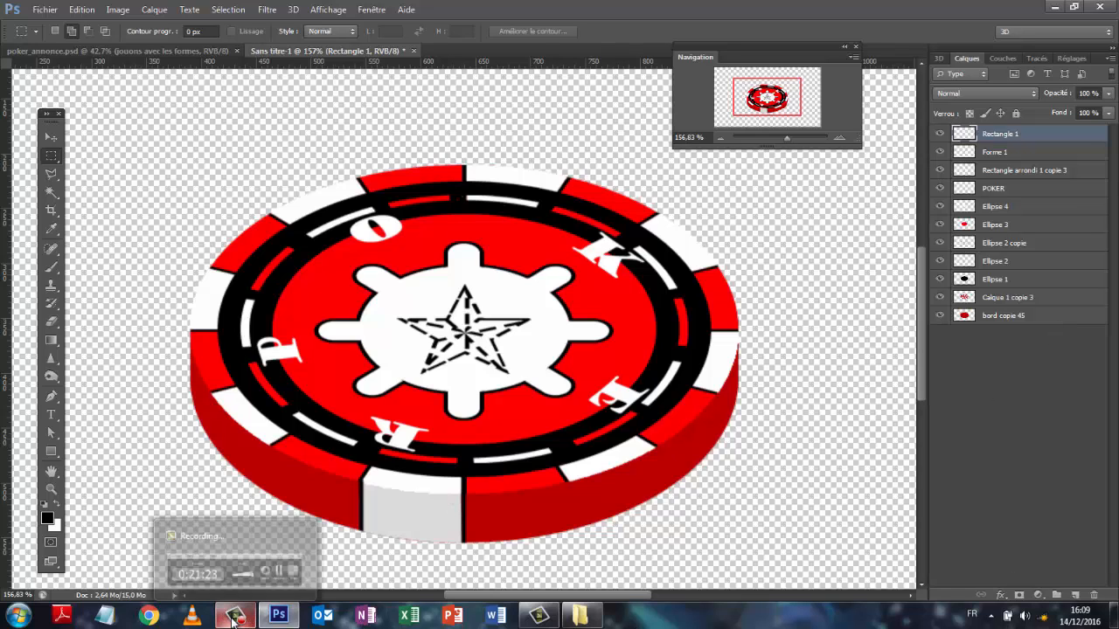
click(233, 619)
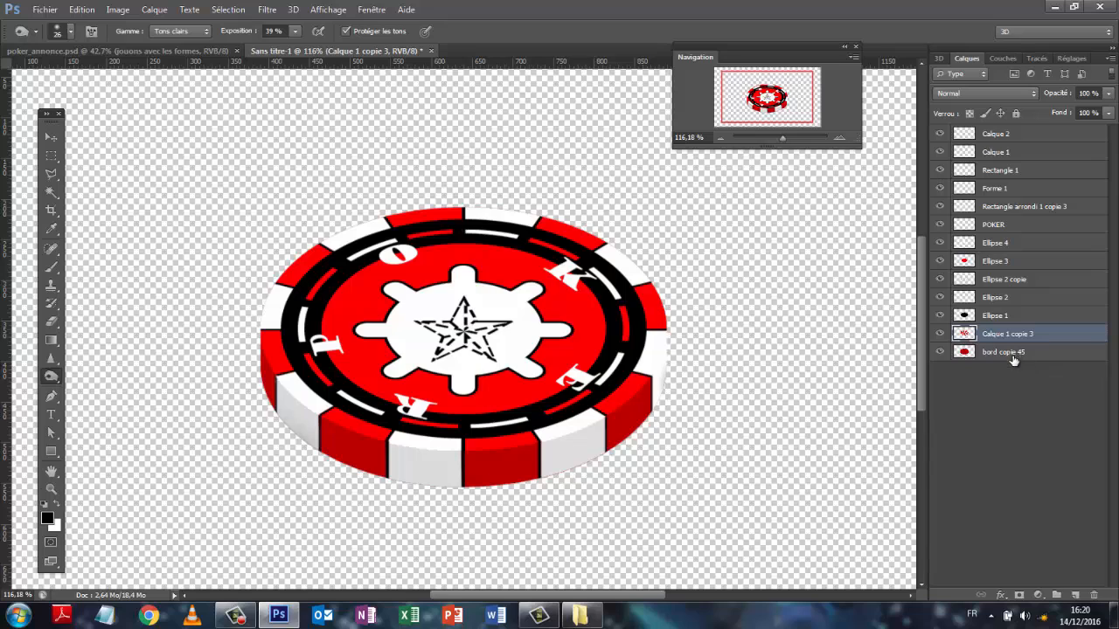
Stamp all visible layers into a new layer at the top of the stack and hide every layer below it.
click(1032, 462)
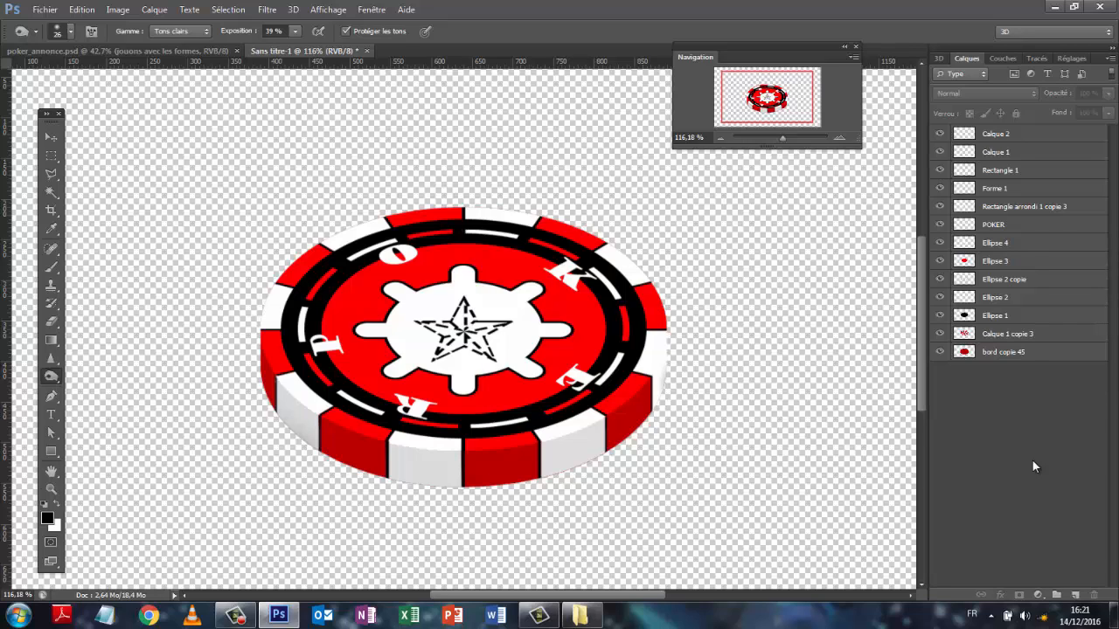
key(ctrl+alt+shift+e)
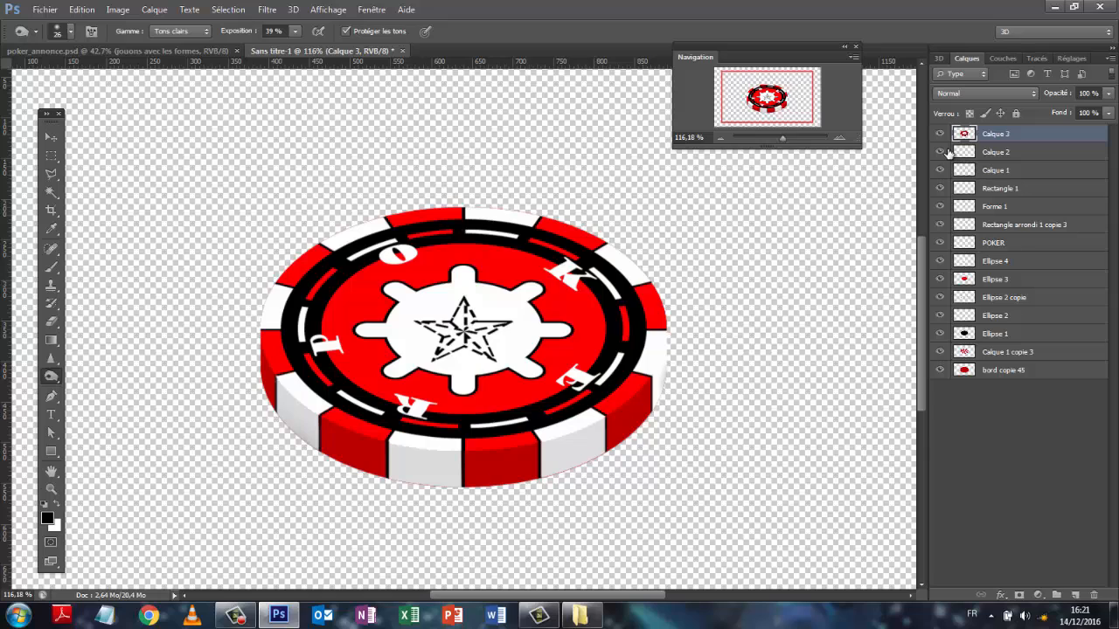
drag(939, 152, 944, 381)
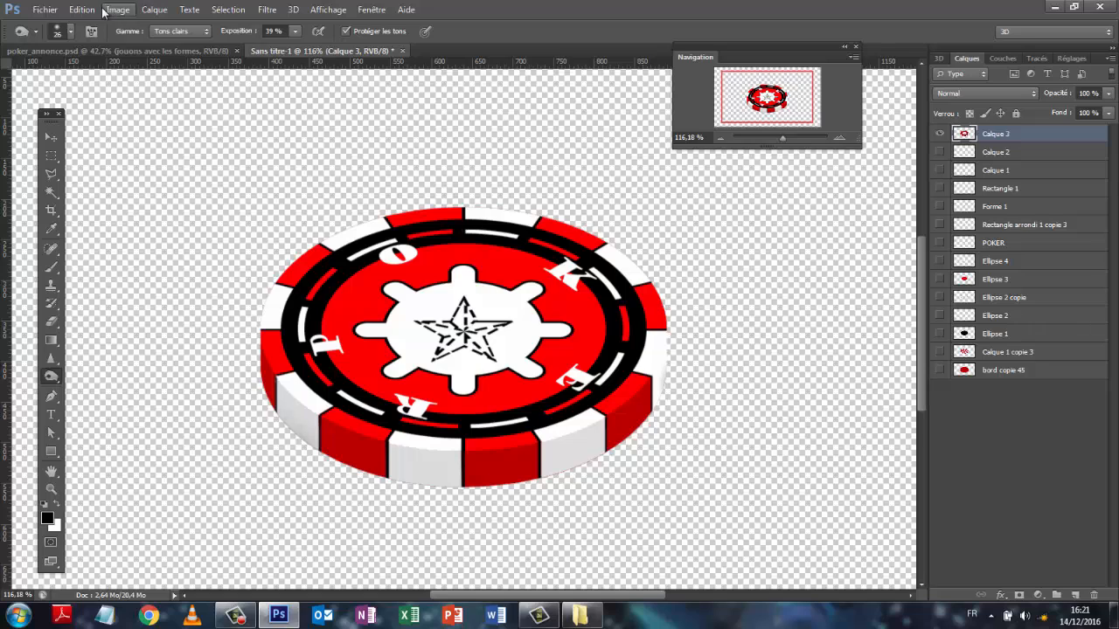
Add a drop shadow with a distance of 11 px and a larger size to the Calque 3 layer, and rasterize its layer style.
click(154, 9)
mouse_move(179, 86)
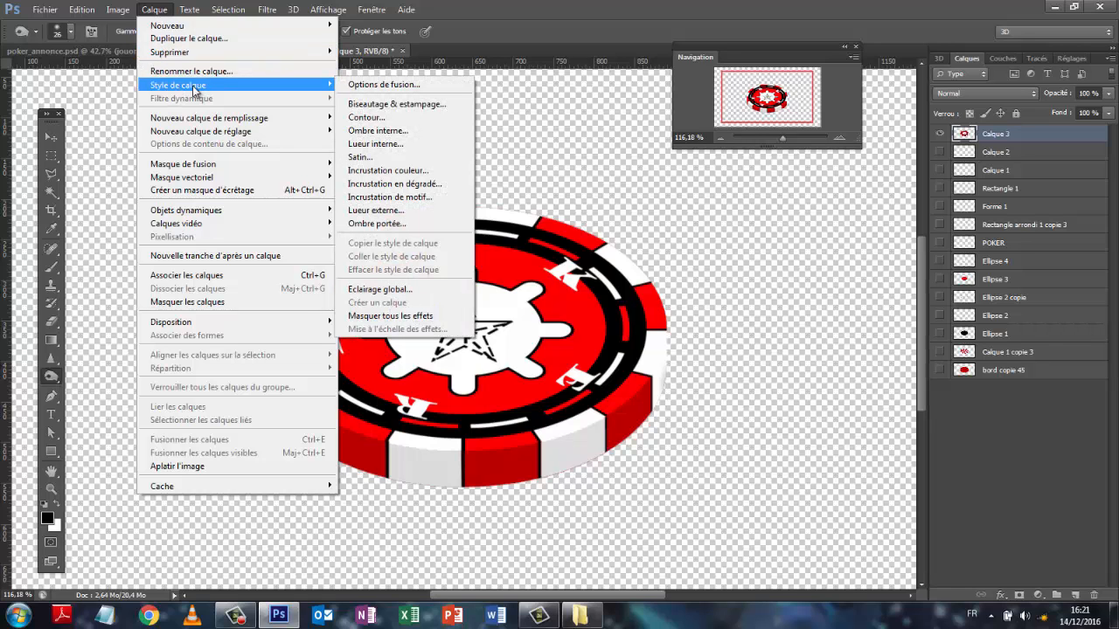
click(368, 225)
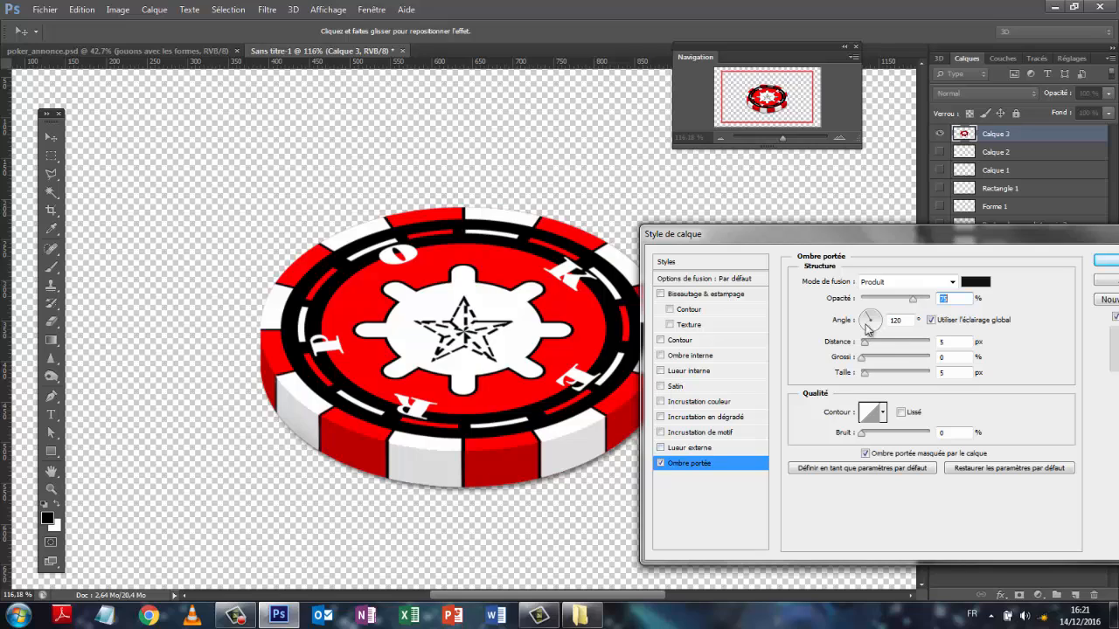
drag(866, 342, 869, 376)
click(866, 374)
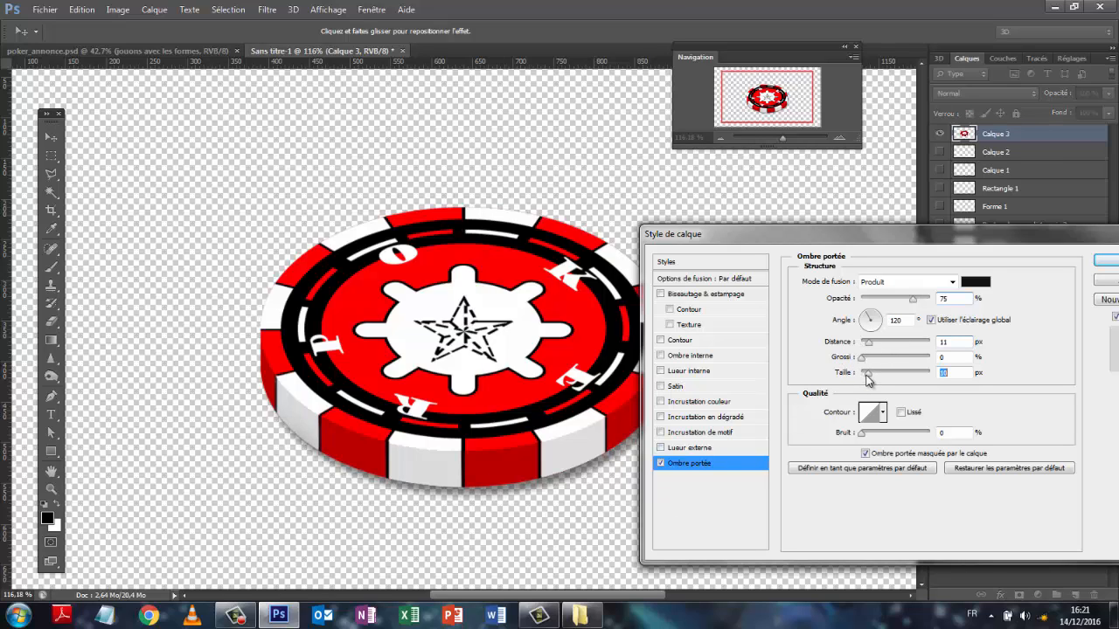
click(1107, 261)
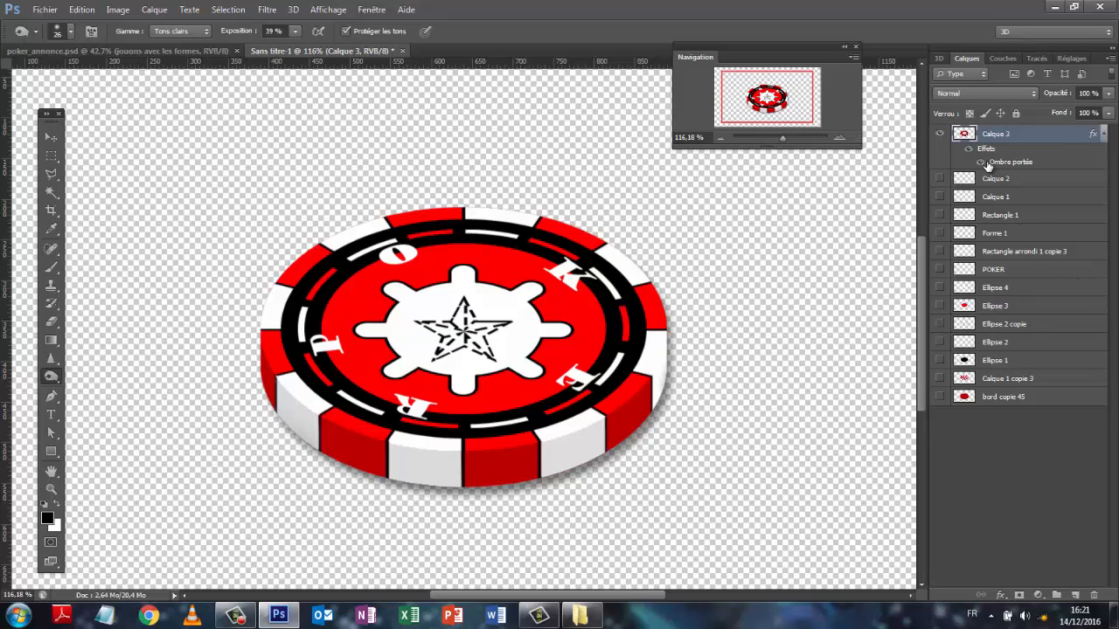
right_click(1034, 137)
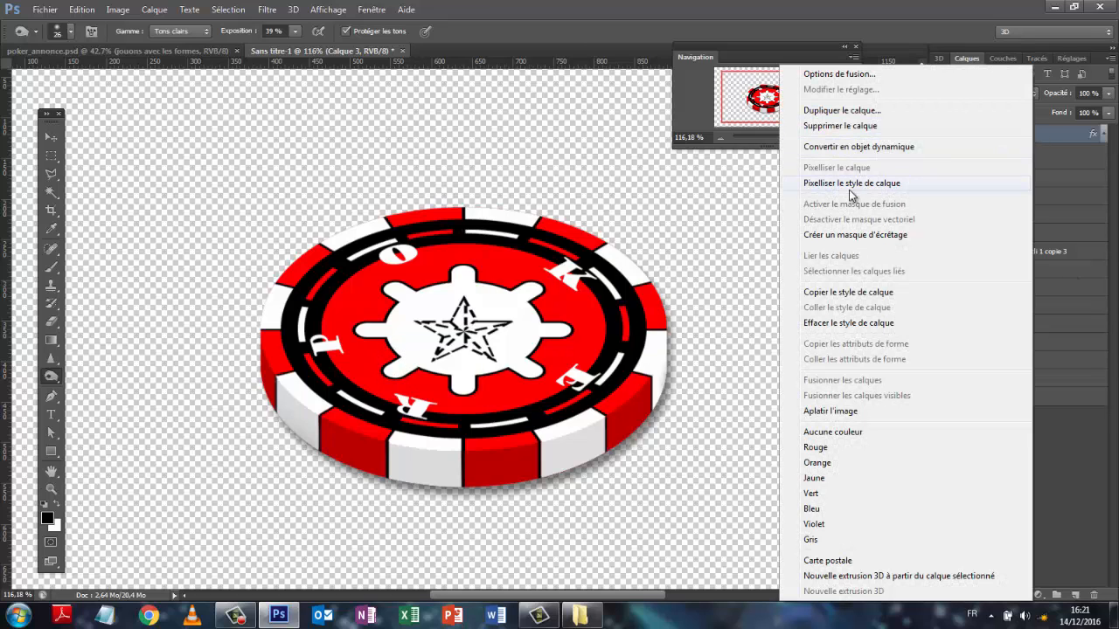
click(892, 184)
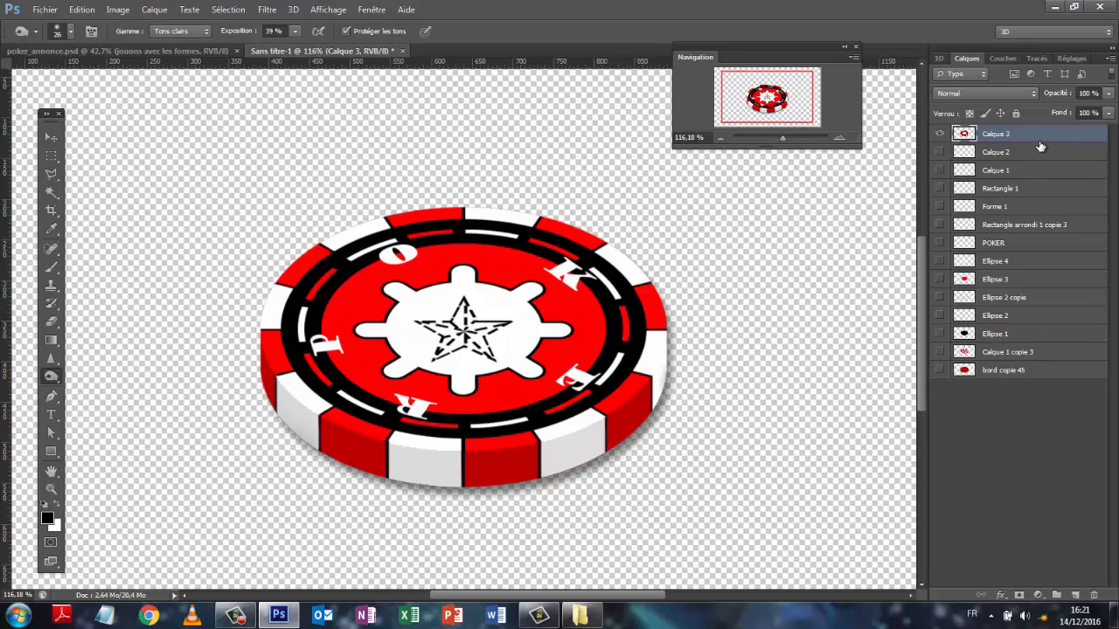
Start Replace Color on the Calque 3 layer, sample the chip's red and shift its hue to -130 for blue.
click(117, 10)
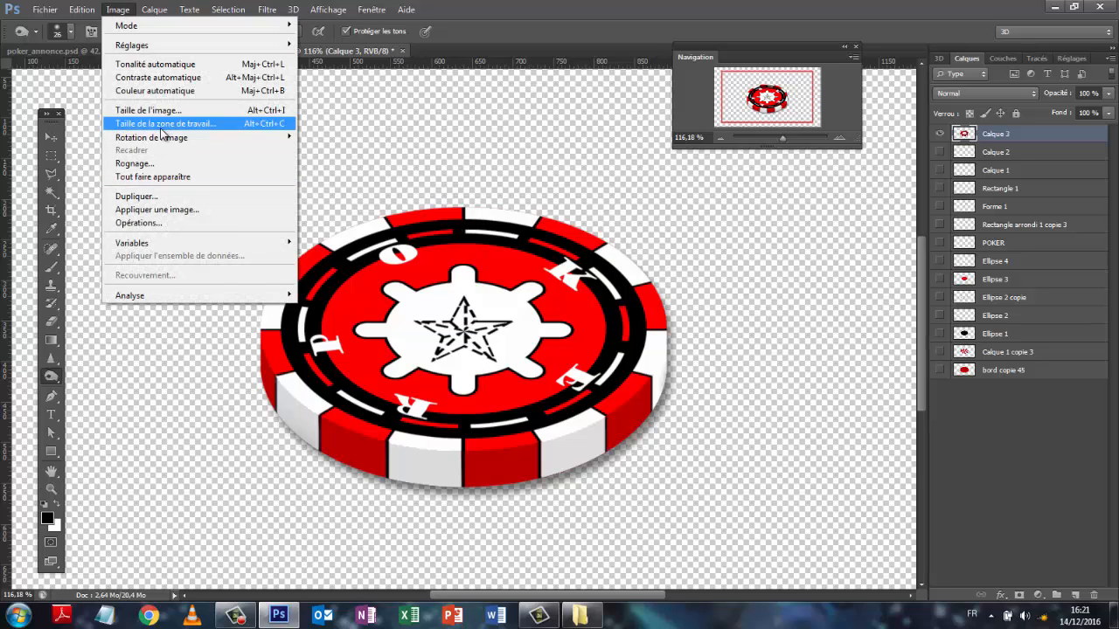
mouse_move(149, 46)
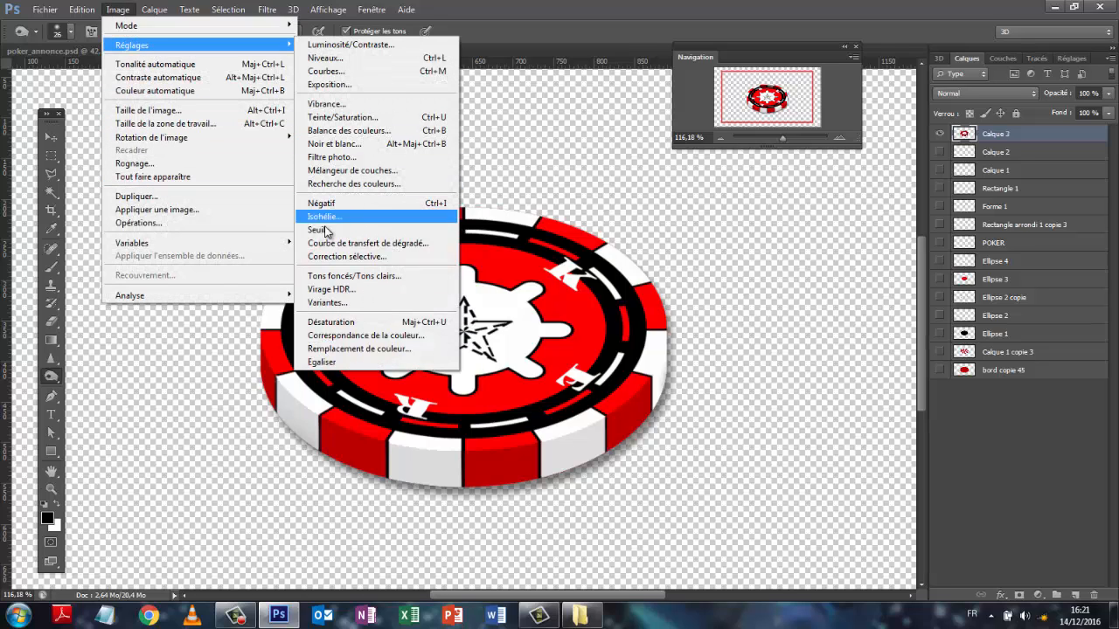
click(348, 350)
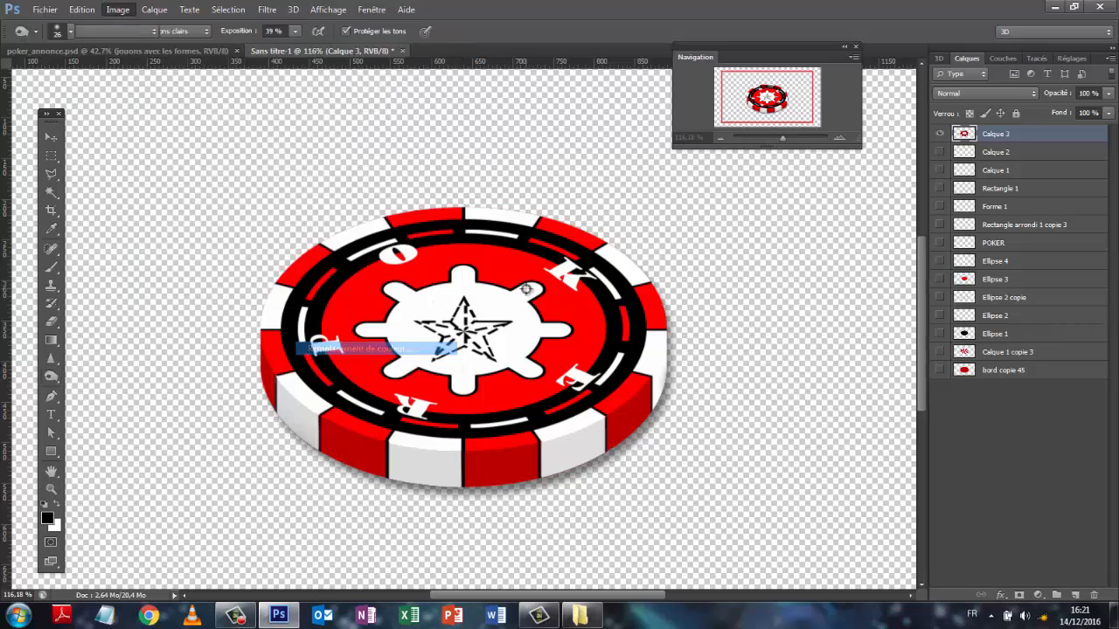
click(513, 267)
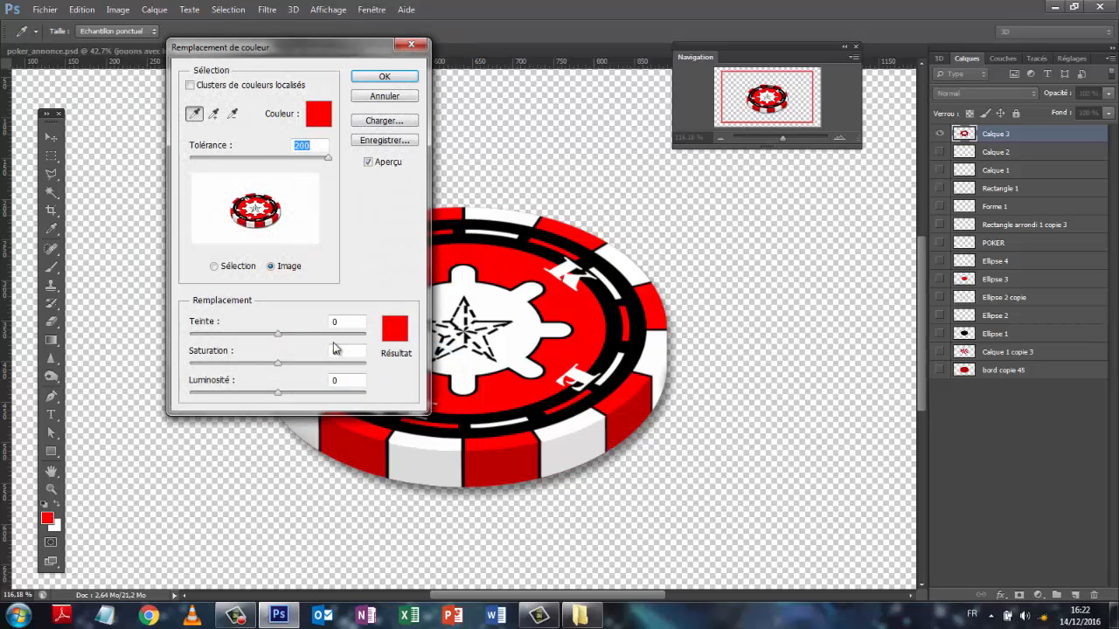
mouse_move(279, 340)
mouse_down()
mouse_move(210, 340)
mouse_move(296, 340)
mouse_up()
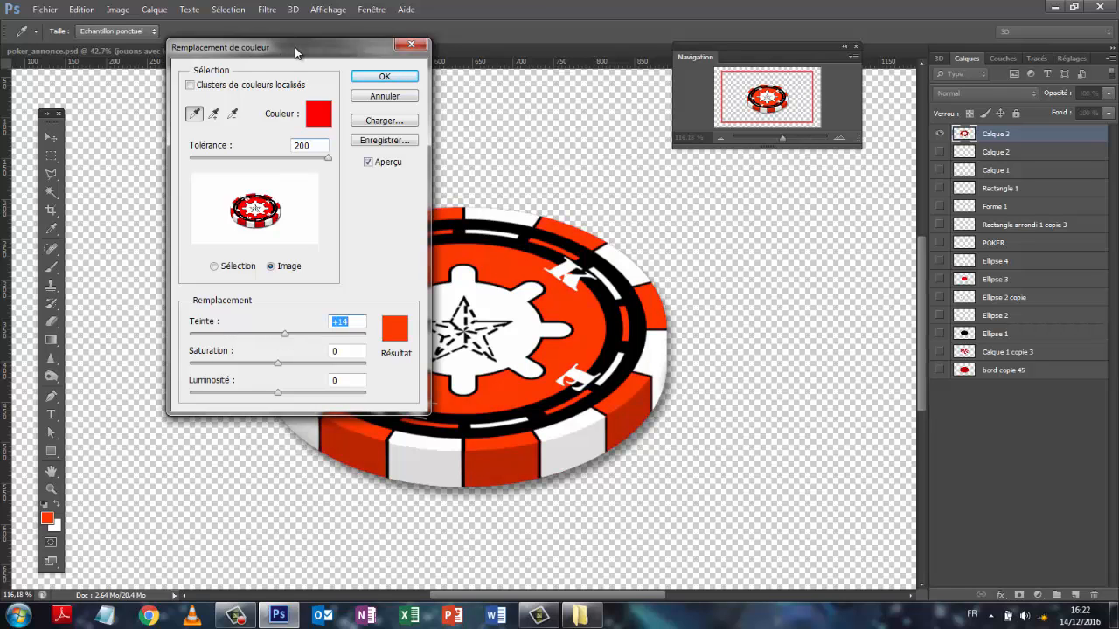
drag(300, 49, 890, 135)
drag(875, 419, 806, 422)
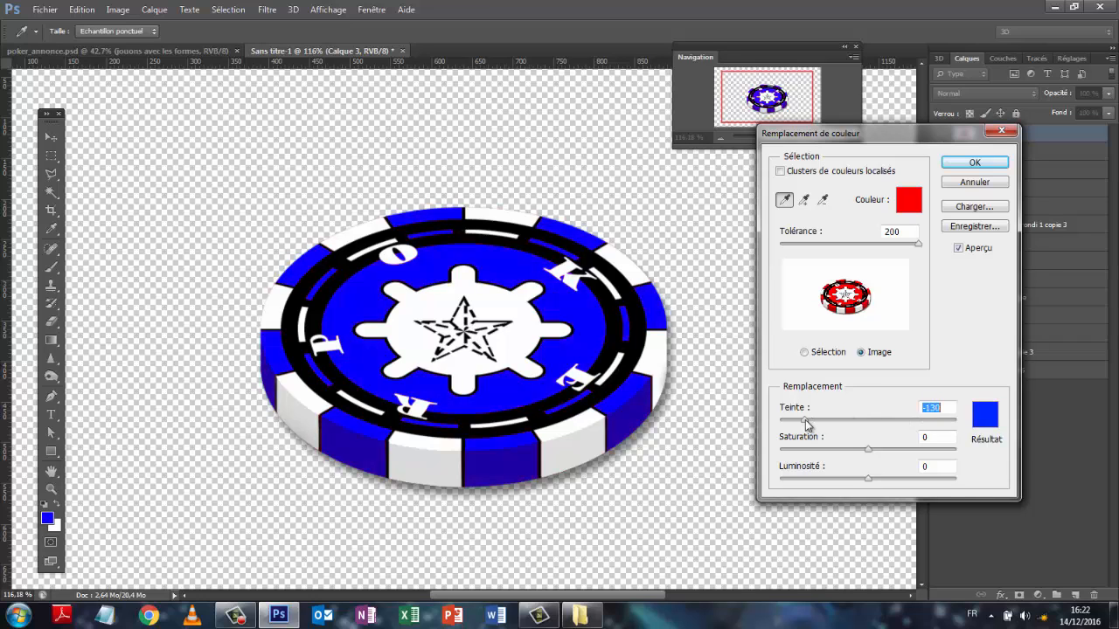
Set the replacement saturation to +1, the lightness to +21 and the hue to about +17 for orange, and apply the color replacement.
drag(869, 451, 931, 459)
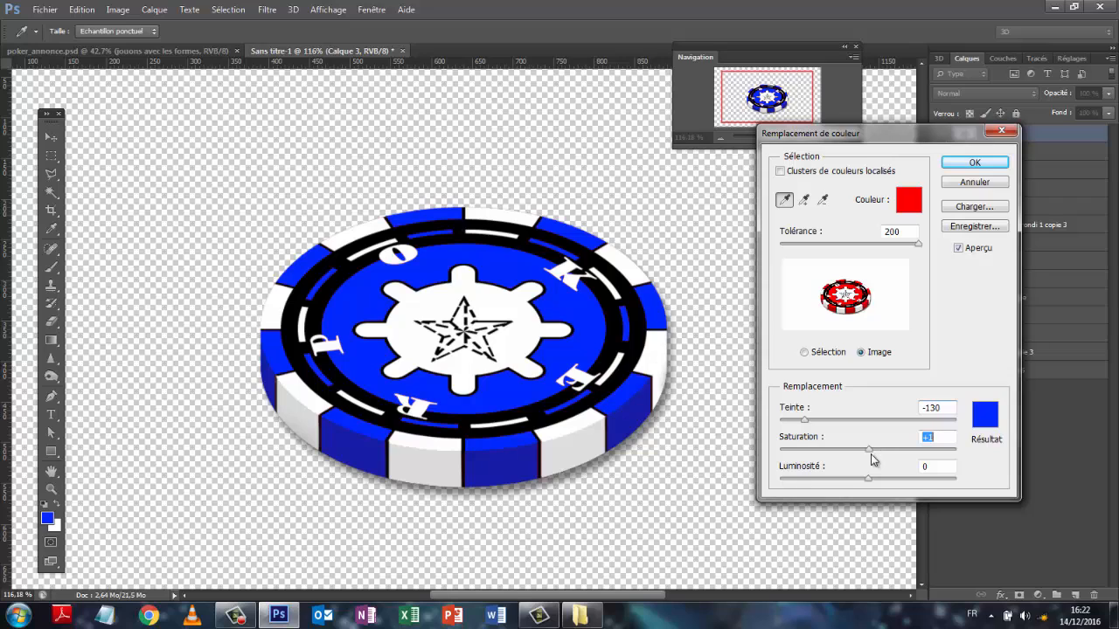
mouse_move(869, 476)
mouse_down()
mouse_move(839, 482)
mouse_move(886, 483)
mouse_up()
drag(806, 421, 877, 420)
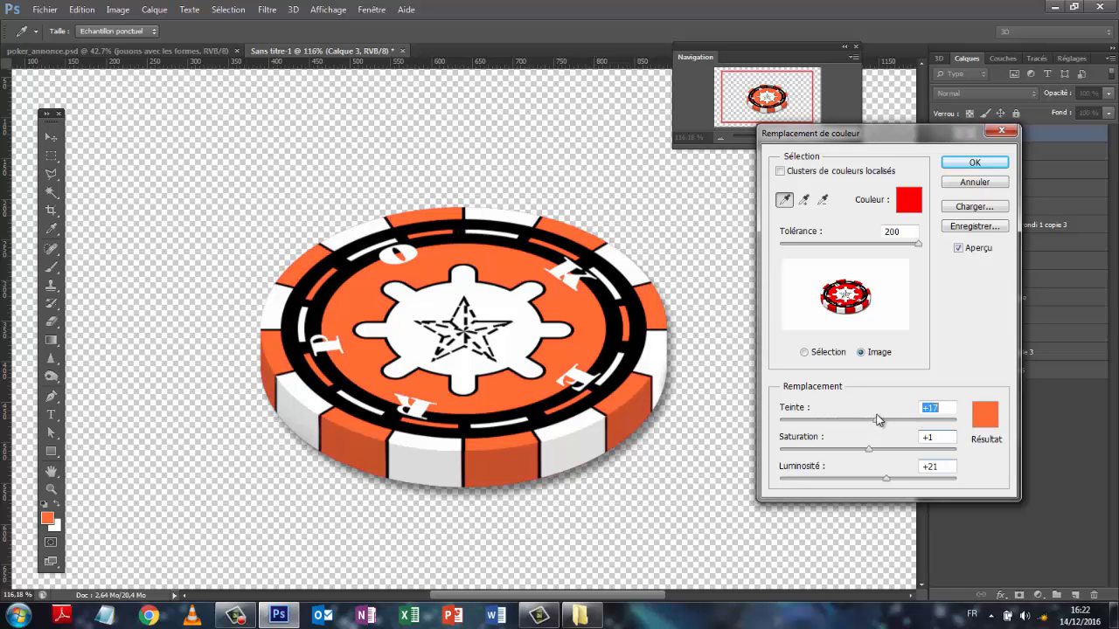
click(974, 163)
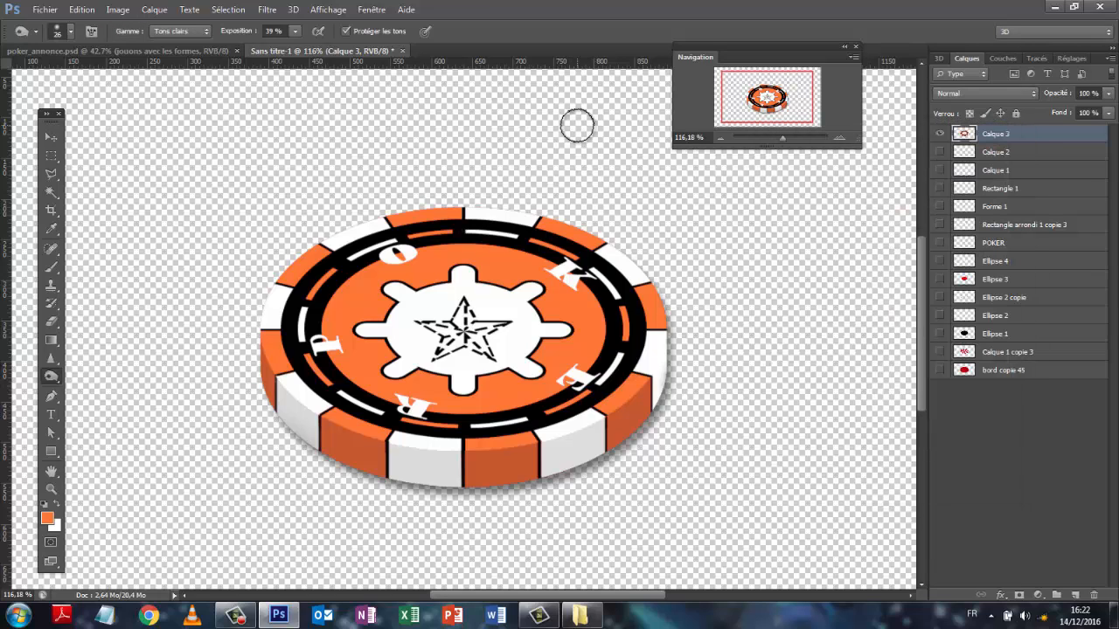